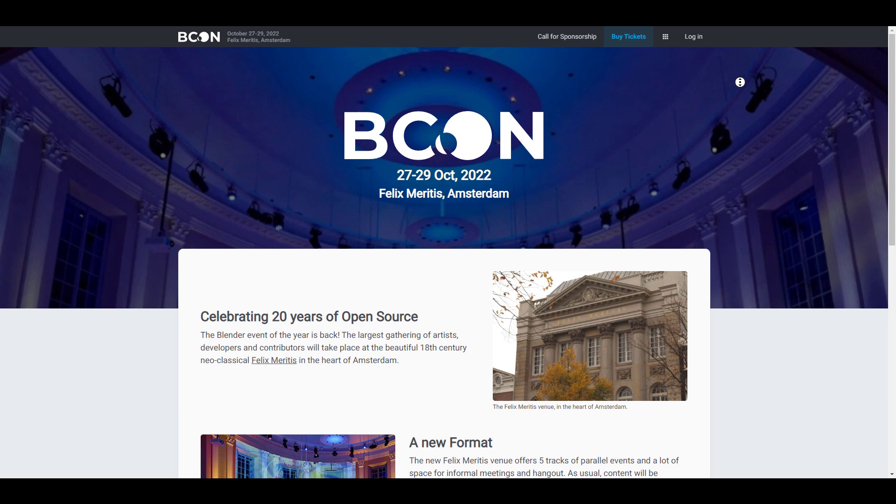
# Scroll the BCON 2022 page past 'A new Format' down to Tickets, then back up slightly.
pyautogui.scroll(-2, 740, 82)
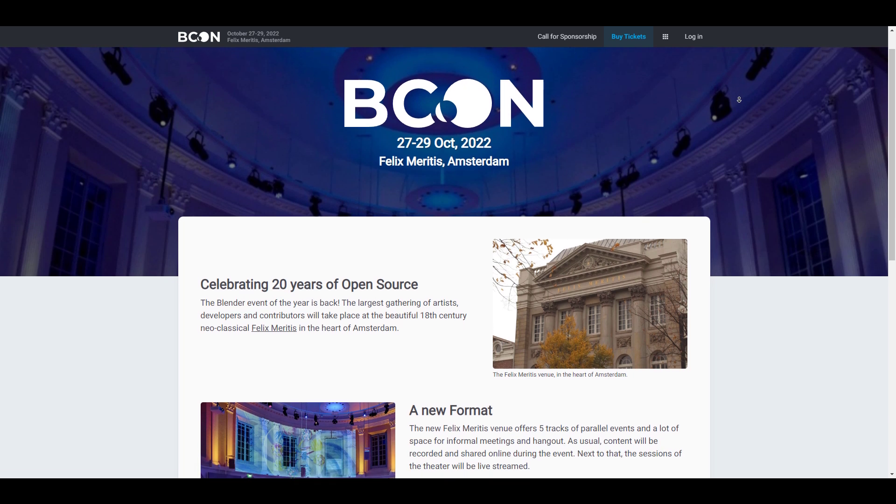
pyautogui.scroll(-2, 740, 99)
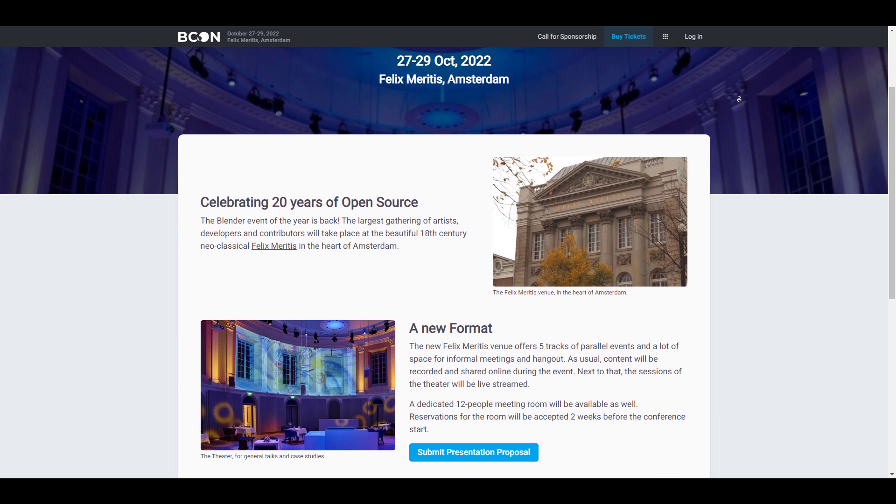
pyautogui.scroll(-2, 740, 98)
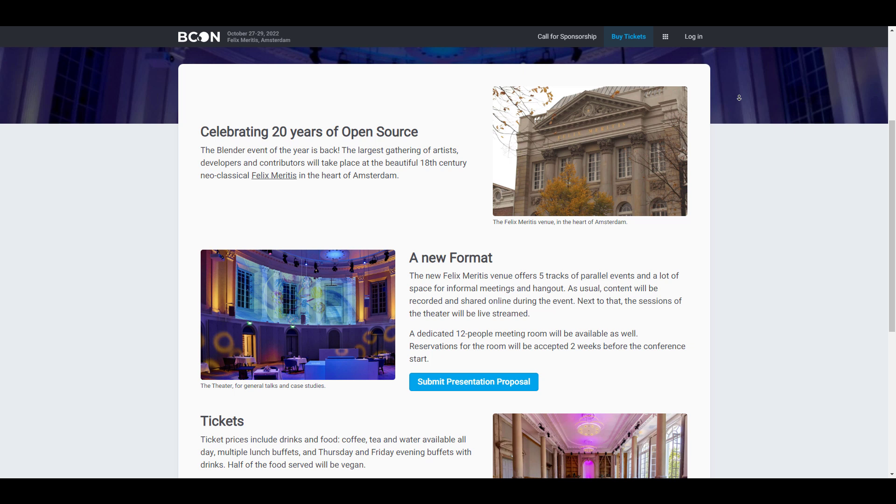
pyautogui.scroll(-1, 739, 98)
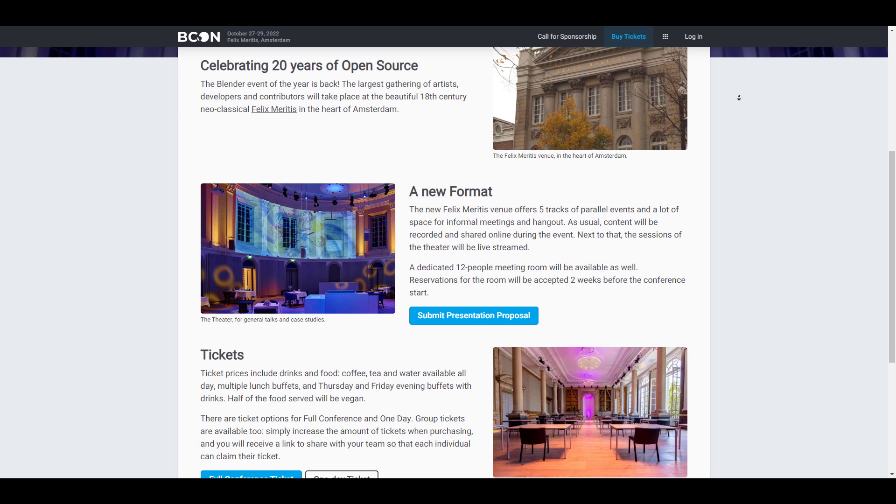
pyautogui.scroll(2, 508, 238)
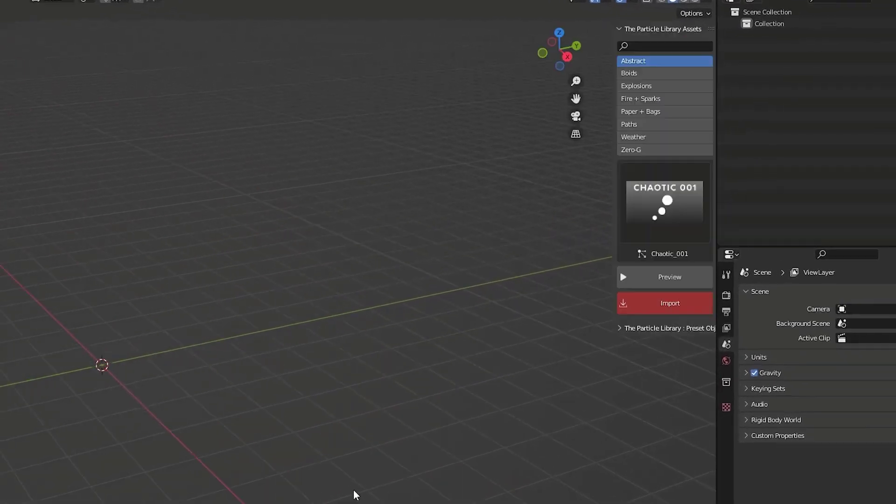
# Select all The Particle Library categories and show every particle preset as a grid.
pyautogui.moveTo(530, 67); pyautogui.dragTo(510, 175)
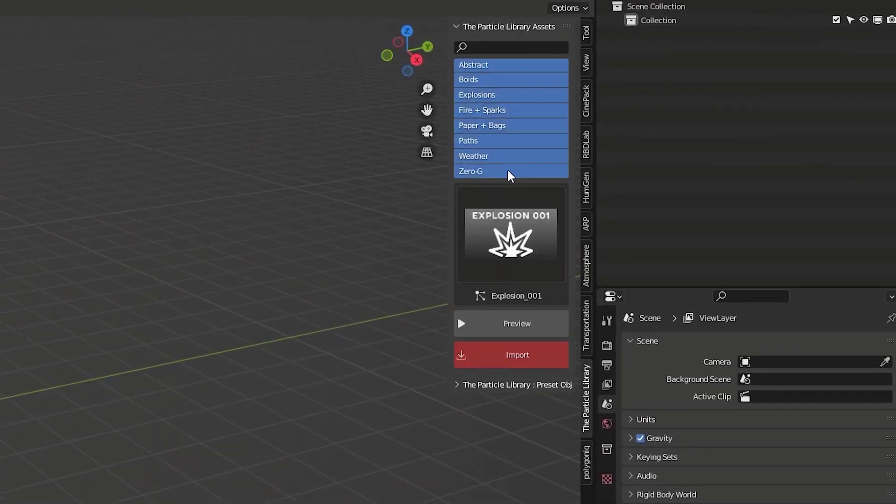
pyautogui.click(519, 264)
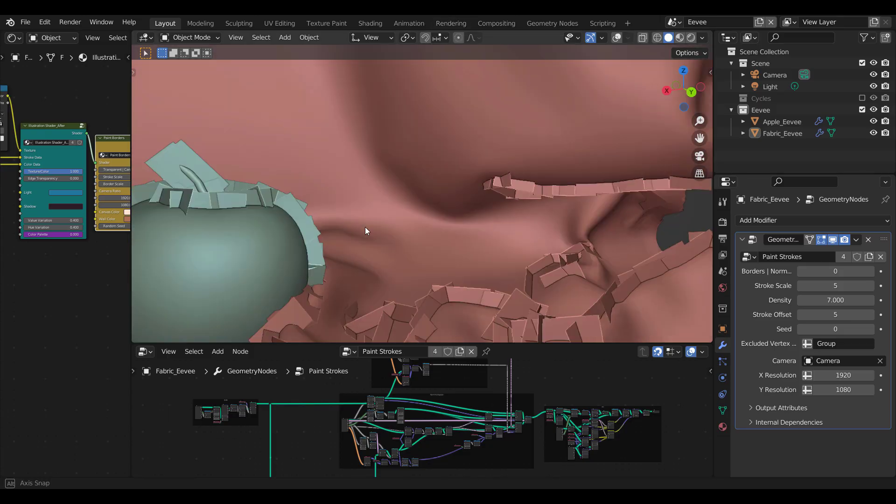
# Duplicate the painted apple twice to form a row of three apples.
pyautogui.moveTo(365, 227); pyautogui.dragTo(418, 231, button='middle')
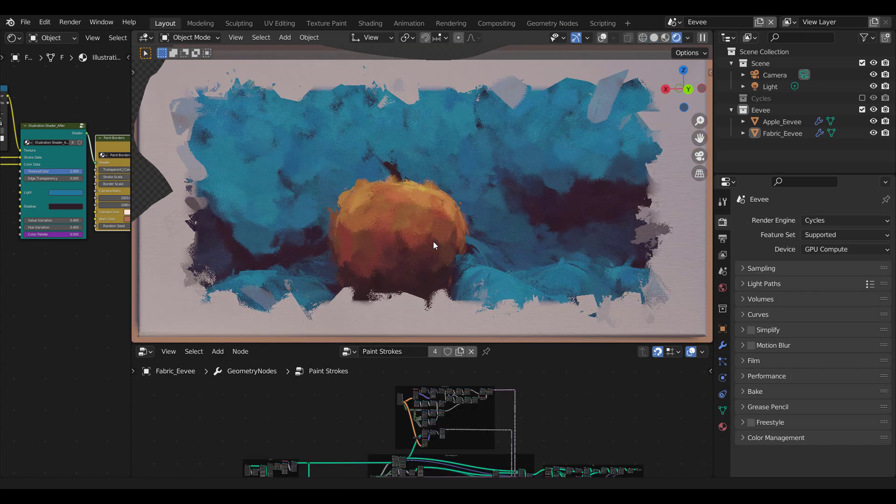
pyautogui.moveTo(434, 242); pyautogui.dragTo(340, 225, button='middle')
pyautogui.click(467, 187)
pyautogui.hotkey('shift', 'd')
pyautogui.click(439, 200)
pyautogui.hotkey('shift', 'd')
pyautogui.click(448, 219)
# Set the apples' Illustration Shader Light colour to pink, turning them red.
pyautogui.scroll(2, 475, 225)
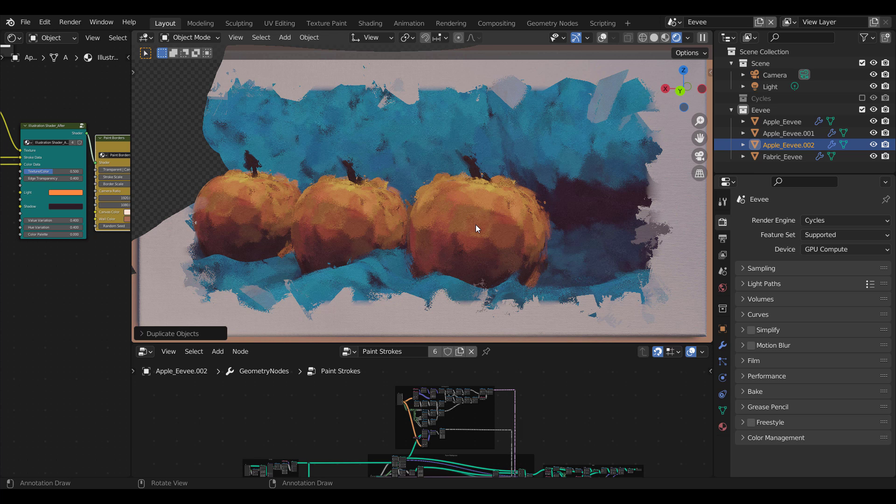
pyautogui.moveTo(133, 282); pyautogui.dragTo(359, 282)
pyautogui.scroll(3, 208, 238)
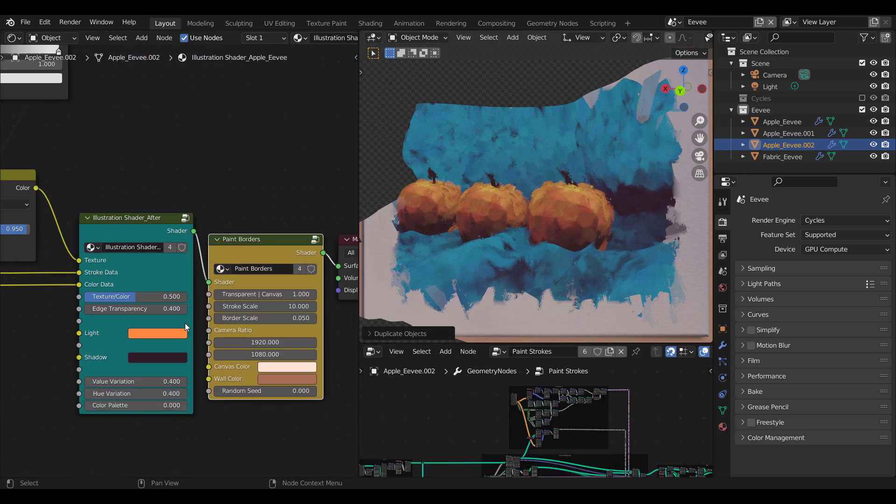
pyautogui.click(149, 359)
pyautogui.moveTo(140, 238); pyautogui.dragTo(196, 191)
pyautogui.moveTo(448, 257); pyautogui.dragTo(589, 235, button='middle')
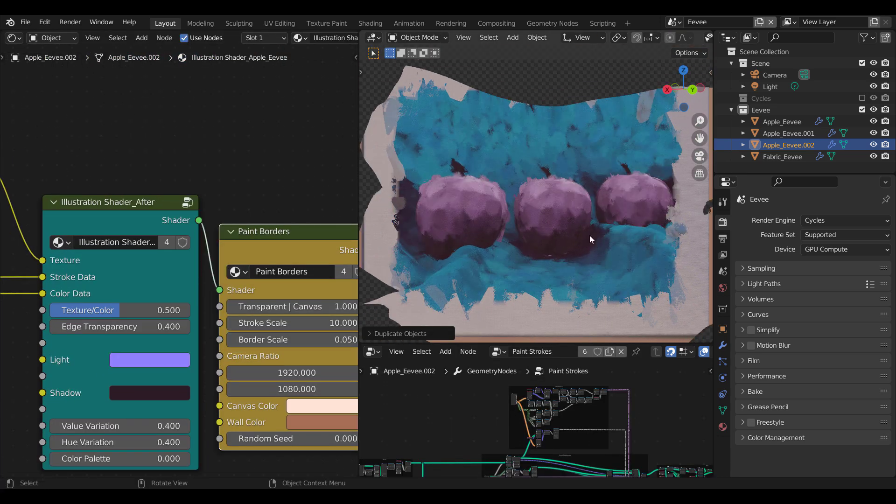
pyautogui.click(149, 360)
pyautogui.click(151, 188)
pyautogui.click(185, 241)
# Give Fabric_Eevee a green Light colour and a reddish Shadow colour.
pyautogui.scroll(-4, 315, 225)
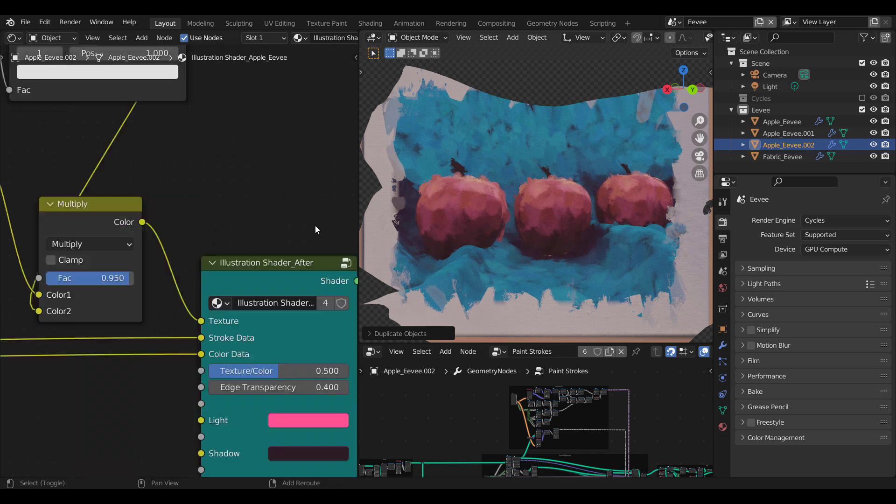
pyautogui.scroll(-2, 202, 259)
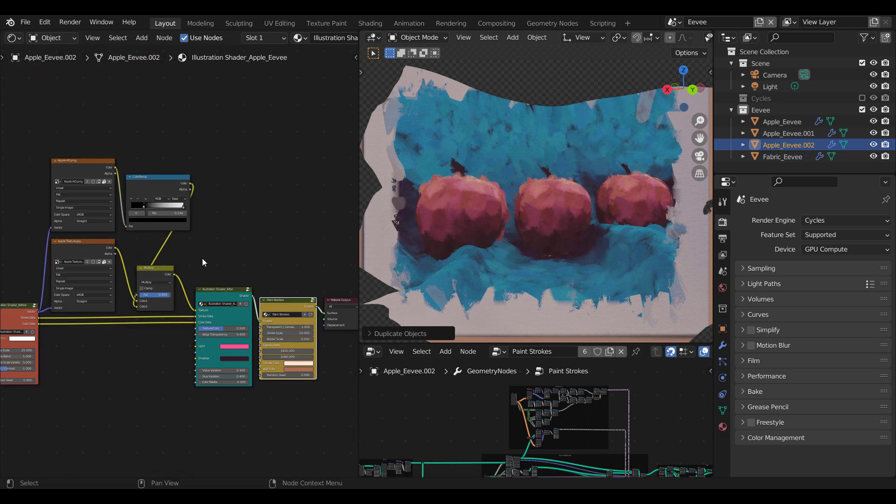
pyautogui.click(364, 293)
pyautogui.scroll(5, 218, 326)
pyautogui.click(214, 320)
pyautogui.click(179, 93)
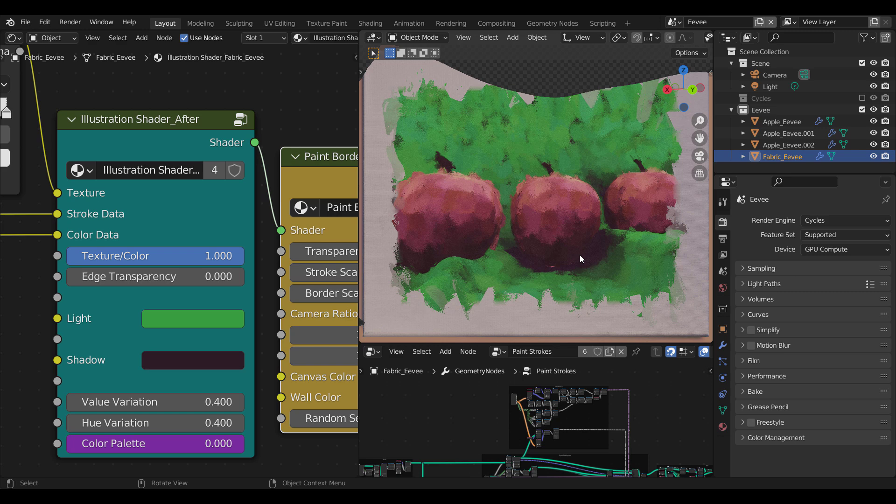
pyautogui.moveTo(580, 255); pyautogui.dragTo(536, 269, button='middle')
pyautogui.click(209, 355)
pyautogui.moveTo(234, 170); pyautogui.dragTo(218, 172)
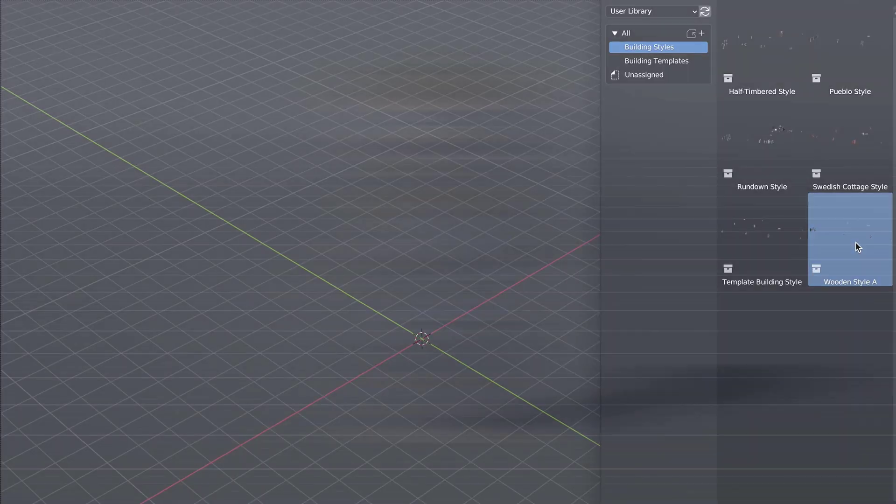
# Add Wooden Style A and the Wooden Template Asset to the scene at the origin.
pyautogui.moveTo(857, 243); pyautogui.dragTo(521, 70)
pyautogui.moveTo(446, 19); pyautogui.dragTo(434, 17)
pyautogui.click(657, 60)
pyautogui.moveTo(761, 233); pyautogui.dragTo(754, 226)
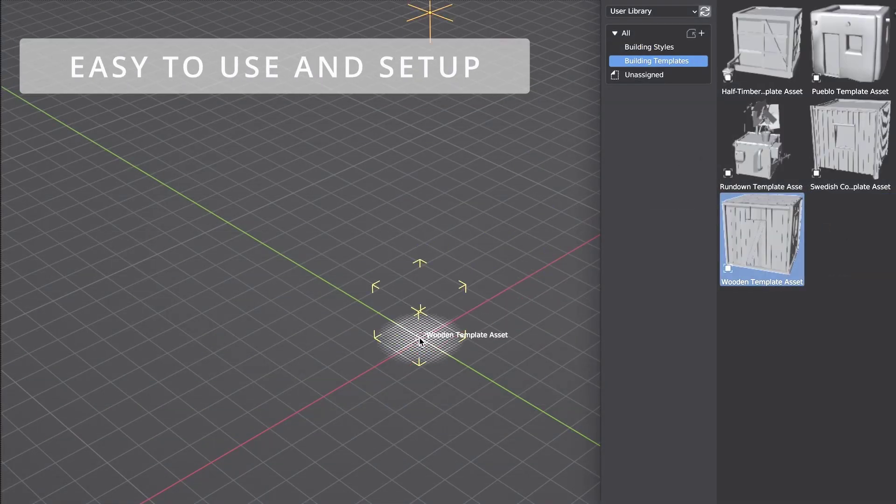
pyautogui.moveTo(420, 341); pyautogui.dragTo(420, 341)
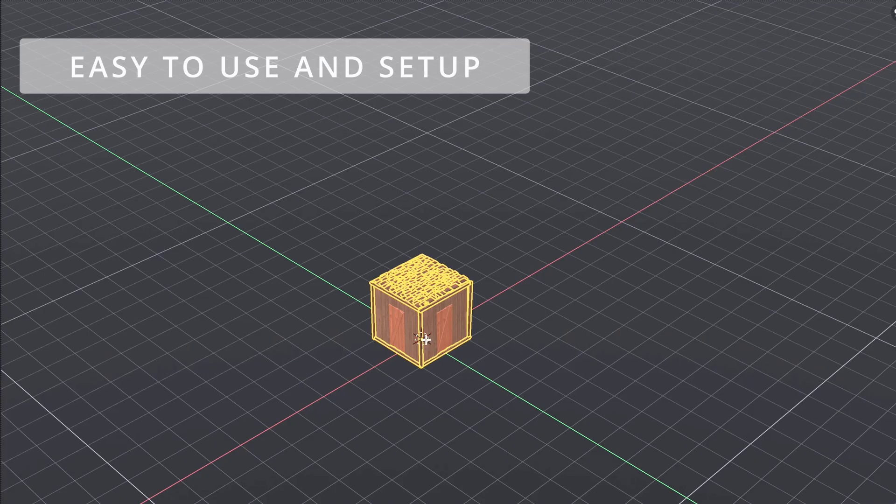
# In Edit Mode, scale the building mesh along X/Y and move the porch faces.
pyautogui.press('Tab')
pyautogui.press('a')
pyautogui.press('s')
pyautogui.hotkey('shift', 'z')
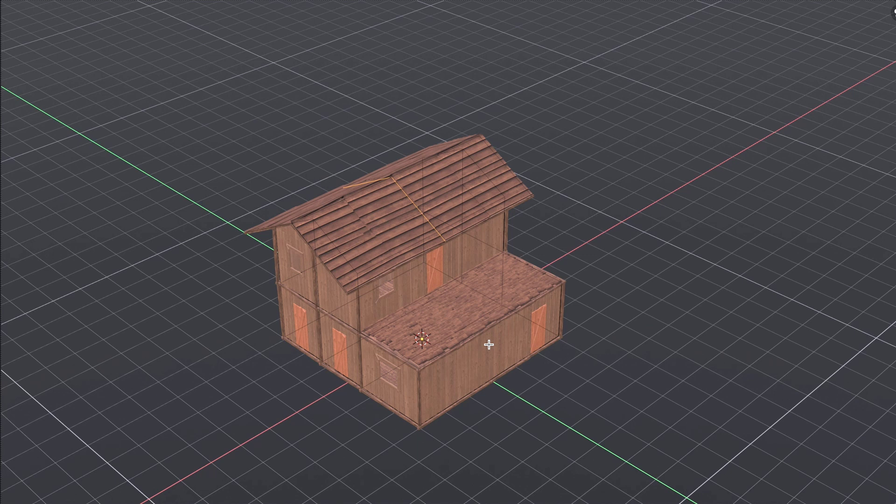
pyautogui.moveTo(489, 344); pyautogui.dragTo(490, 361)
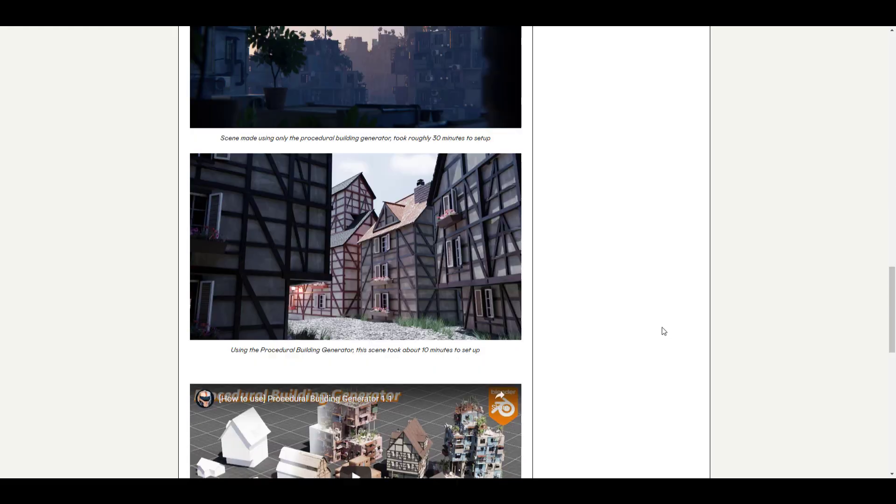
pyautogui.scroll(-3, 662, 331)
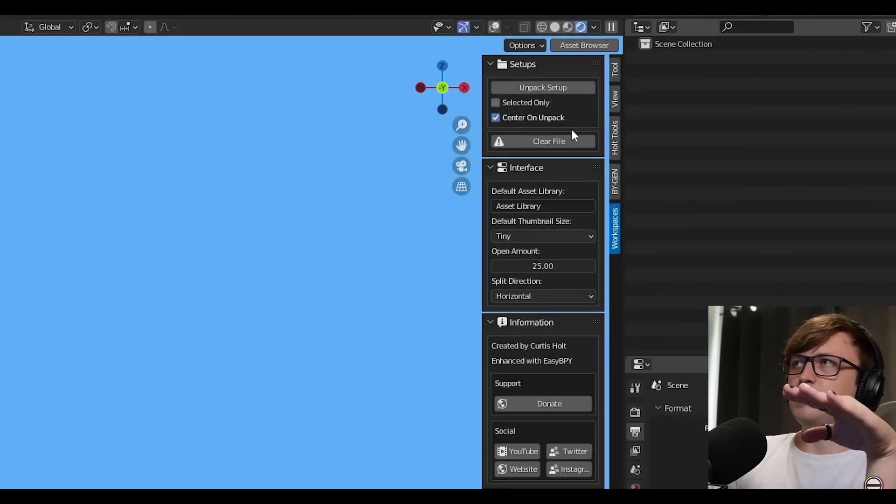
# Clear the file and add the HDRI Template, Diorama, Light Catcher and camera setups.
pyautogui.click(714, 76)
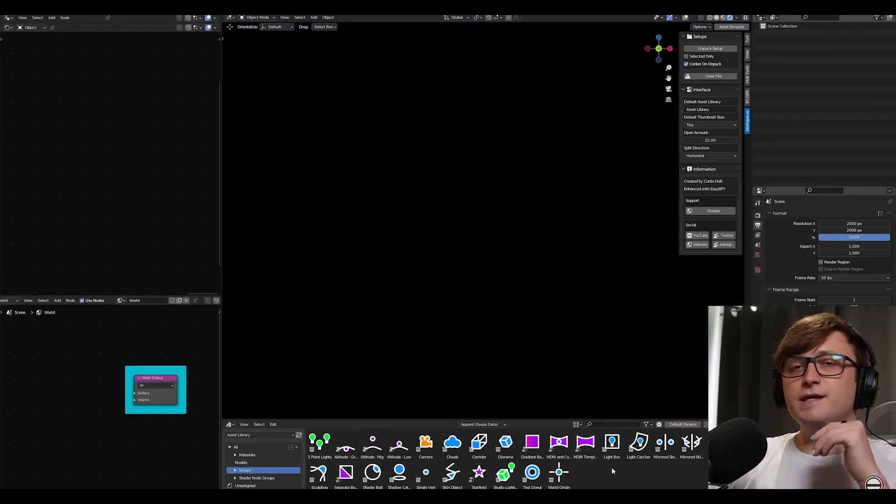
pyautogui.moveTo(595, 460); pyautogui.dragTo(49, 379)
pyautogui.moveTo(559, 444); pyautogui.dragTo(95, 386)
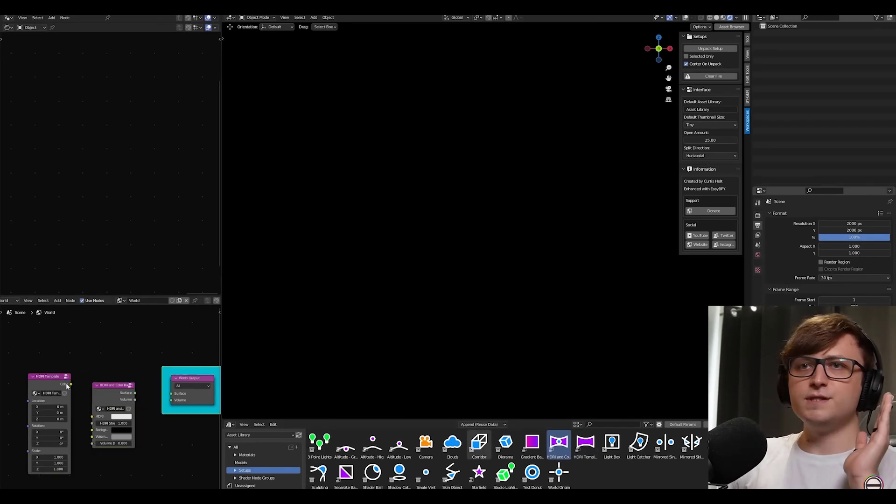
pyautogui.moveTo(495, 451); pyautogui.dragTo(487, 260)
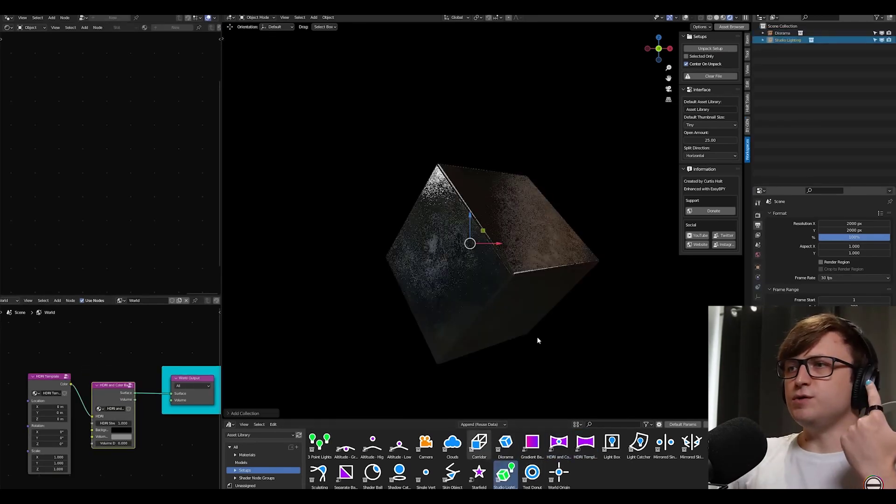
pyautogui.moveTo(536, 219); pyautogui.dragTo(537, 220)
pyautogui.moveTo(426, 444); pyautogui.dragTo(490, 224)
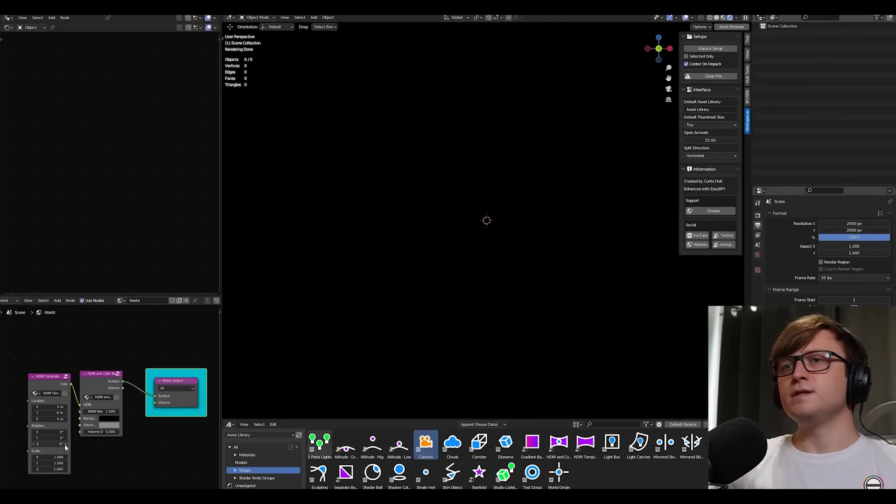
# Drop in the Clouds setup, add its camera and view through it with Numpad 0.
pyautogui.scroll(2, 66, 447)
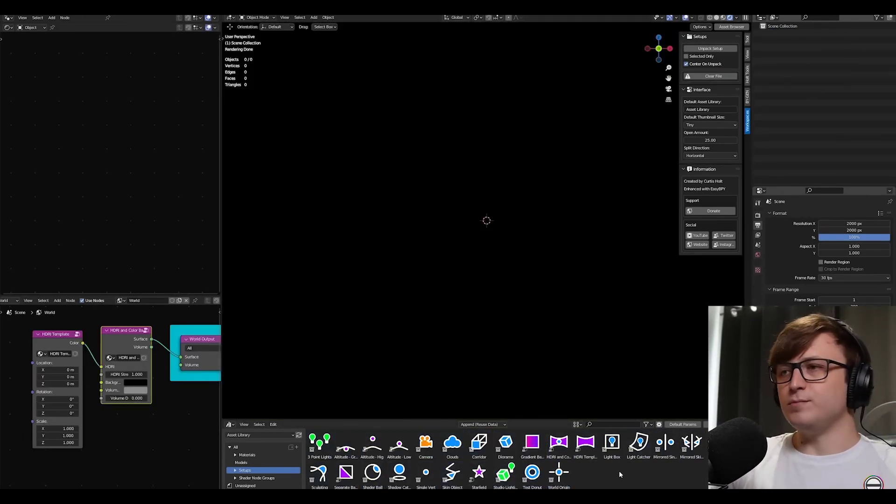
pyautogui.moveTo(457, 425); pyautogui.dragTo(484, 163)
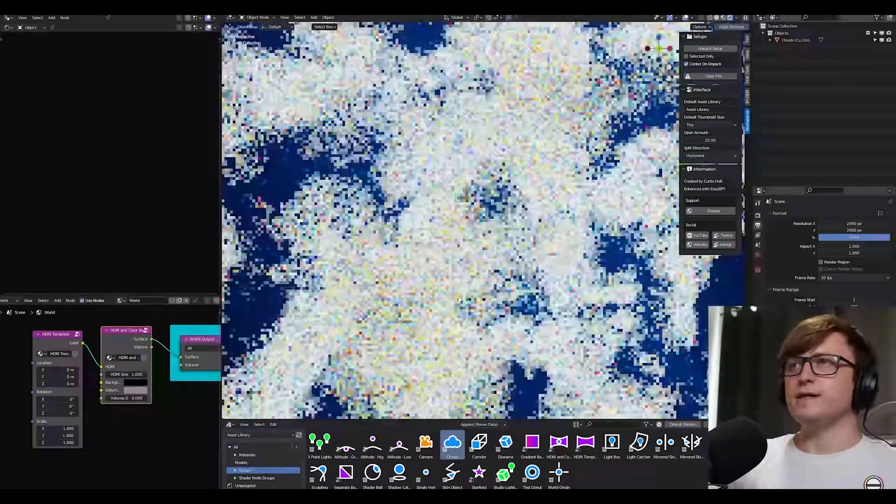
pyautogui.click(709, 48)
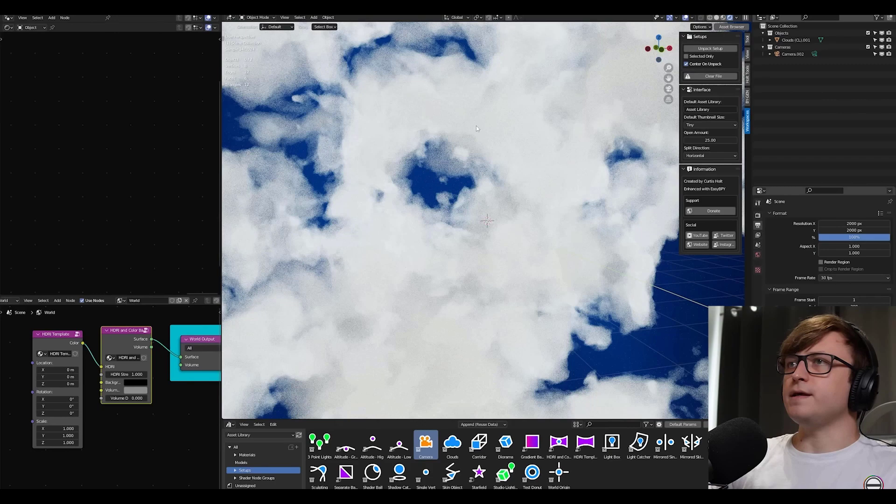
pyautogui.press('KP_0')
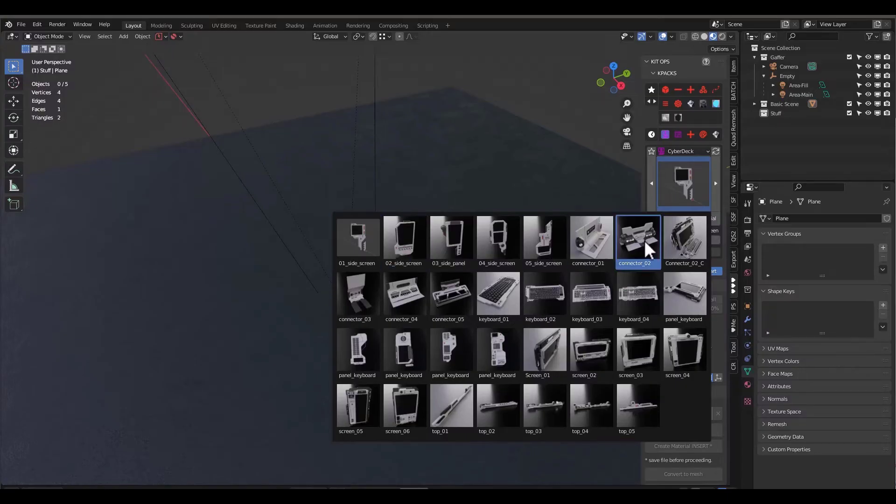
# Insert the connector_02 and Screen_01 CyberDeck parts into the scene.
pyautogui.click(650, 249)
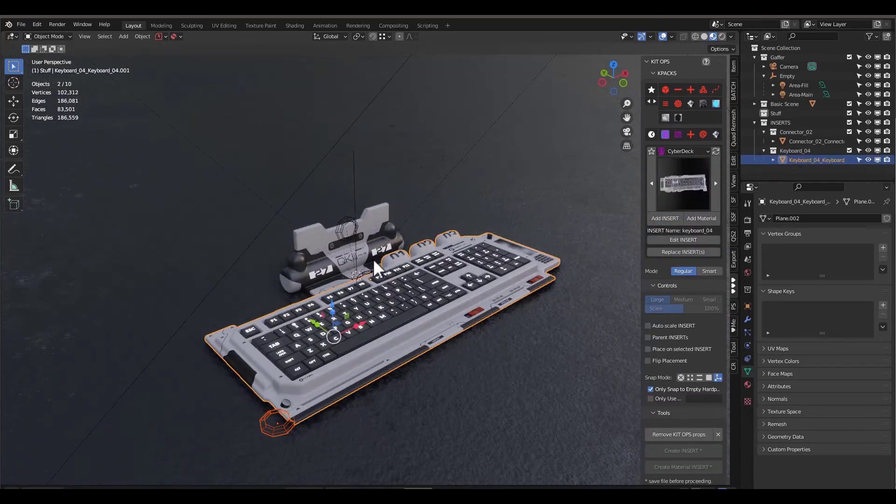
pyautogui.click(684, 195)
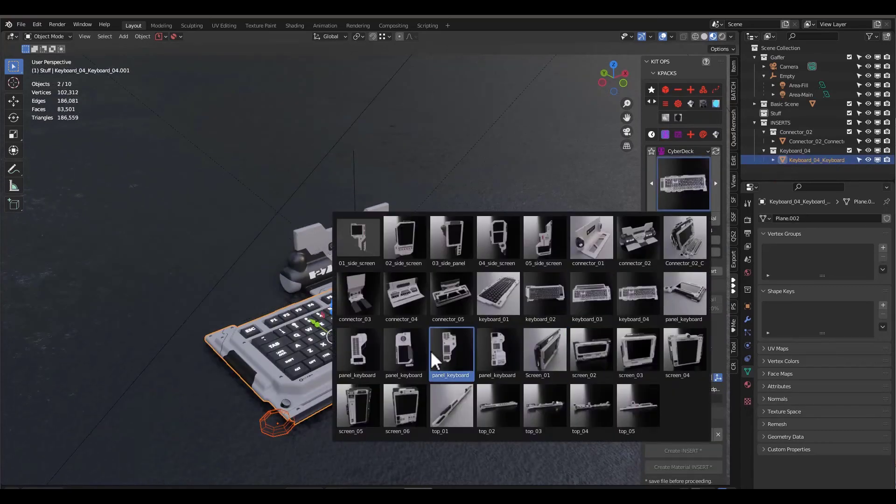
pyautogui.click(545, 355)
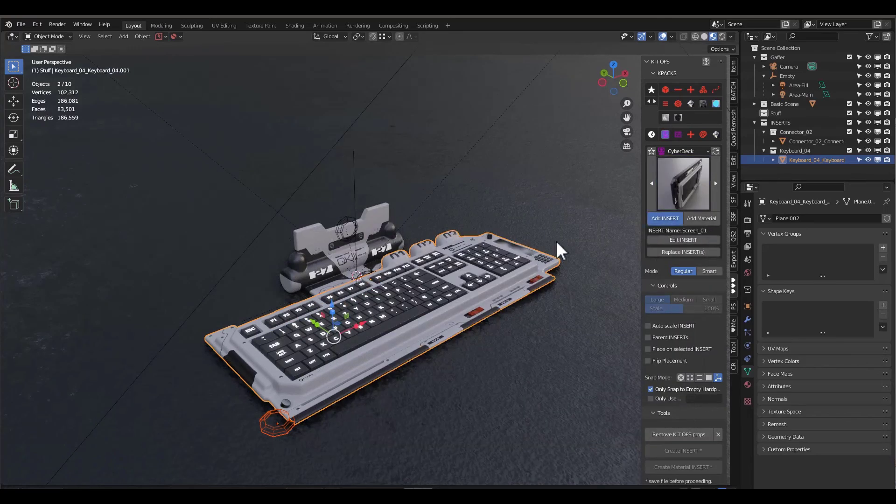
pyautogui.click(351, 231)
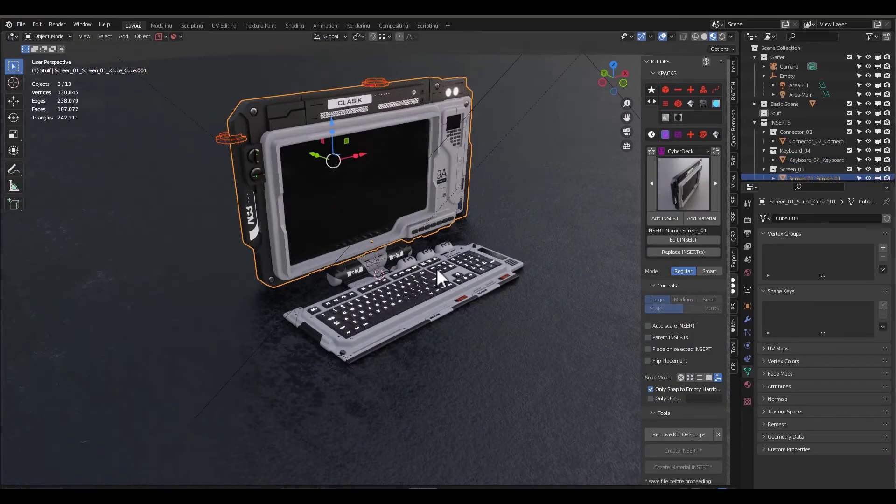
pyautogui.moveTo(436, 268); pyautogui.dragTo(420, 248, button='middle')
# Add the 04_side_screen part and place the sci-fi GUI panel on the monitor.
pyautogui.click(694, 184)
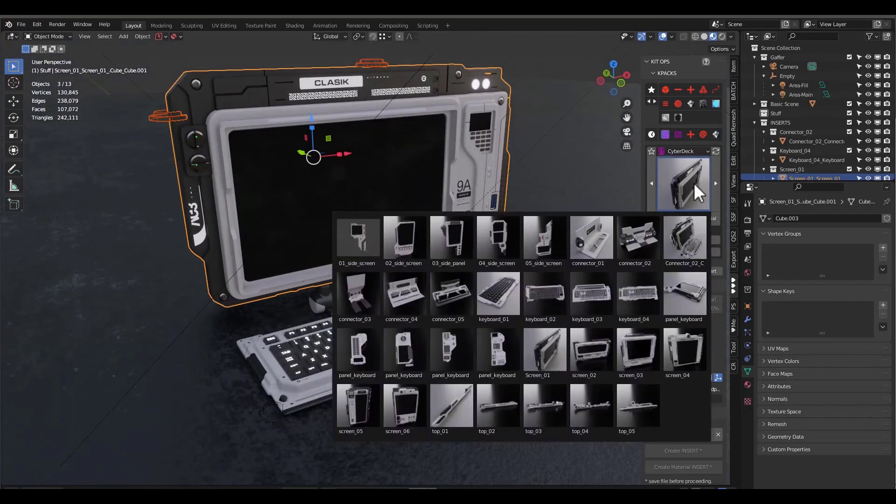
pyautogui.click(486, 242)
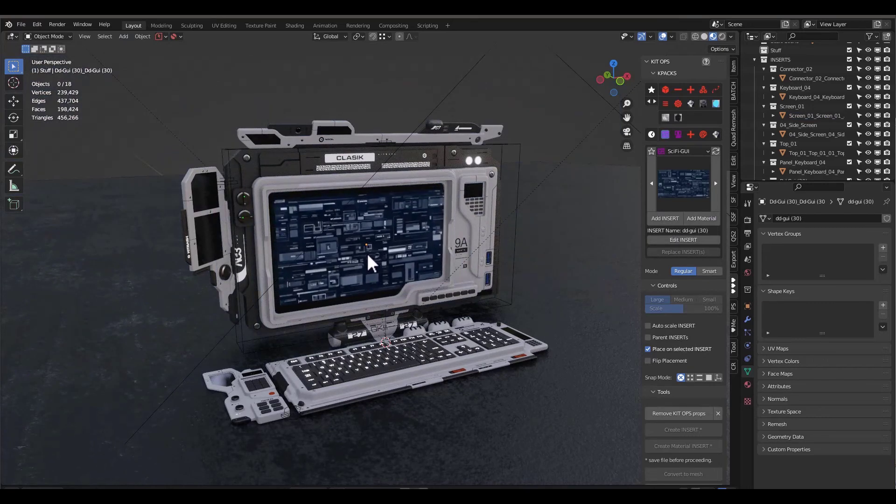
pyautogui.click(363, 254)
pyautogui.moveTo(600, 60); pyautogui.dragTo(560, 196)
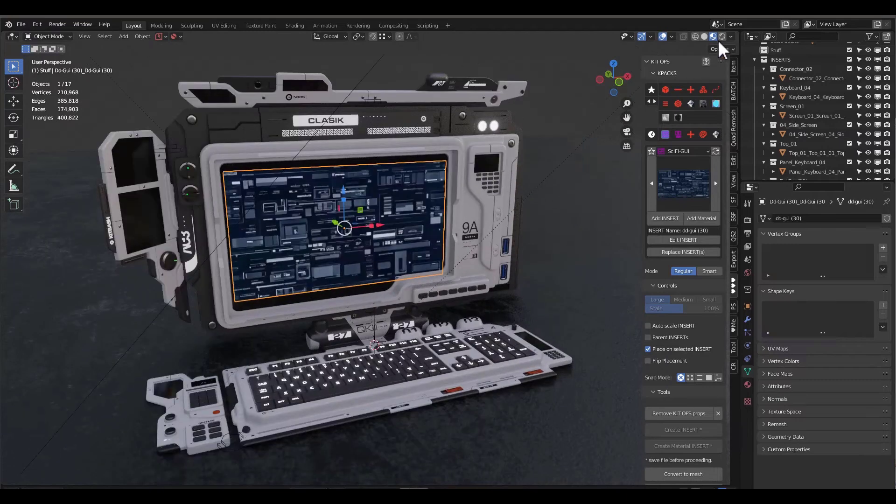
# Enable Scene Lights and Scene World in the viewport shading.
pyautogui.click(731, 36)
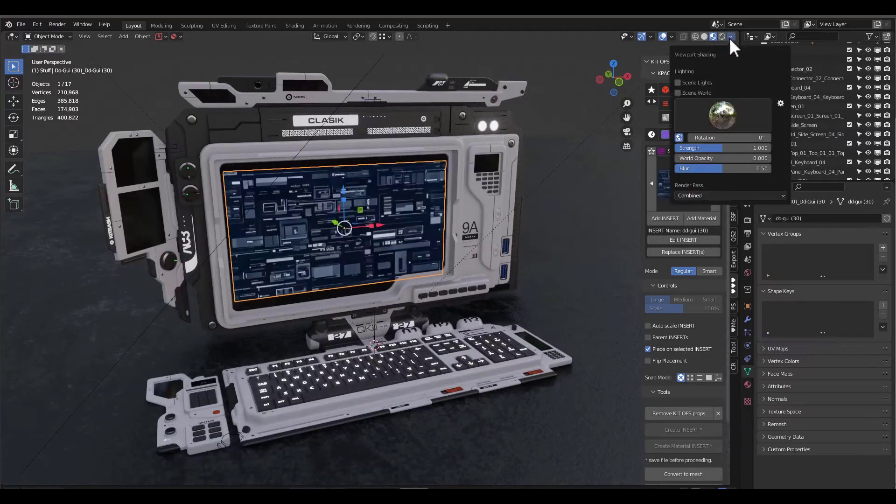
pyautogui.click(678, 83)
pyautogui.click(678, 92)
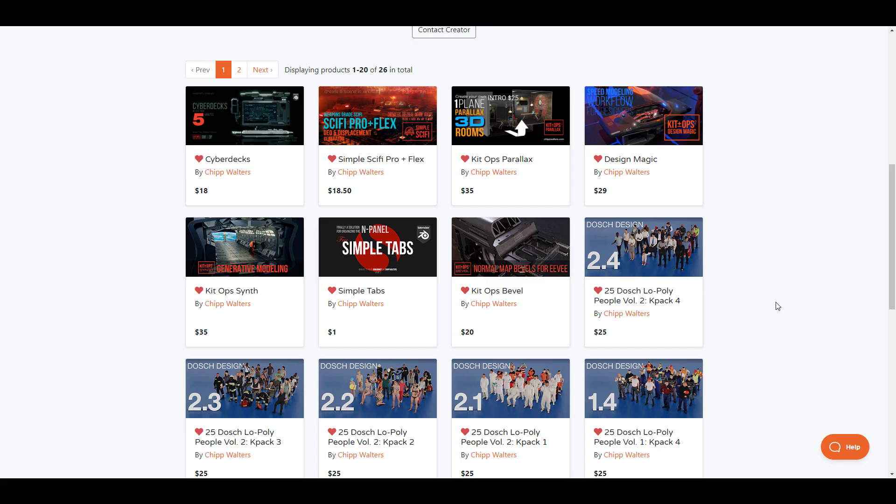
pyautogui.scroll(-7, 778, 307)
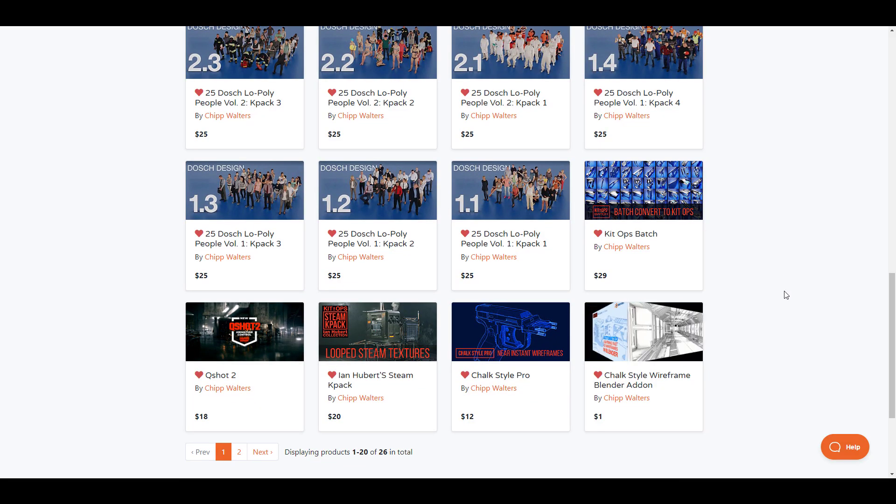
pyautogui.scroll(15, 800, 302)
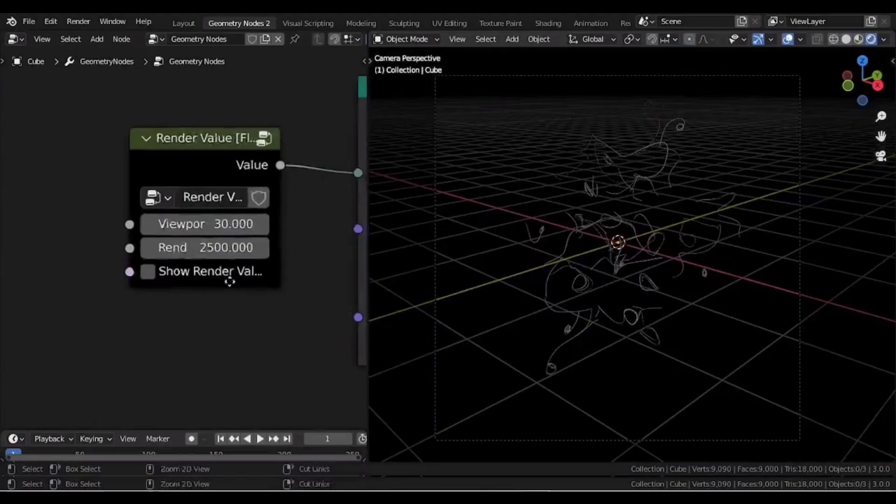
# Turn on Show Render Value and move the camera along its local Y axis.
pyautogui.scroll(2, 228, 280)
pyautogui.click(156, 285)
pyautogui.click(450, 344)
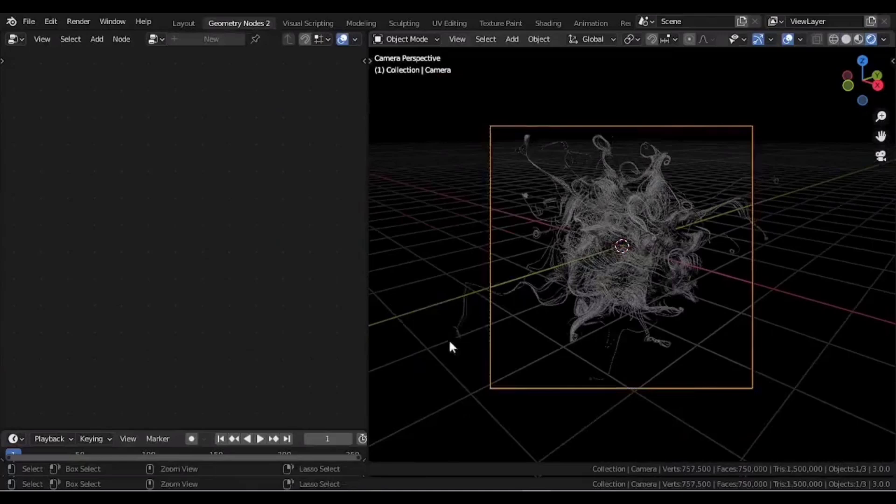
pyautogui.press('g')
pyautogui.press('z')
pyautogui.press('z')
pyautogui.press('y')
pyautogui.press('y')
pyautogui.click(505, 274)
# Turn Show Render Value off, set the Render count to 5000, and save.
pyautogui.click(505, 273)
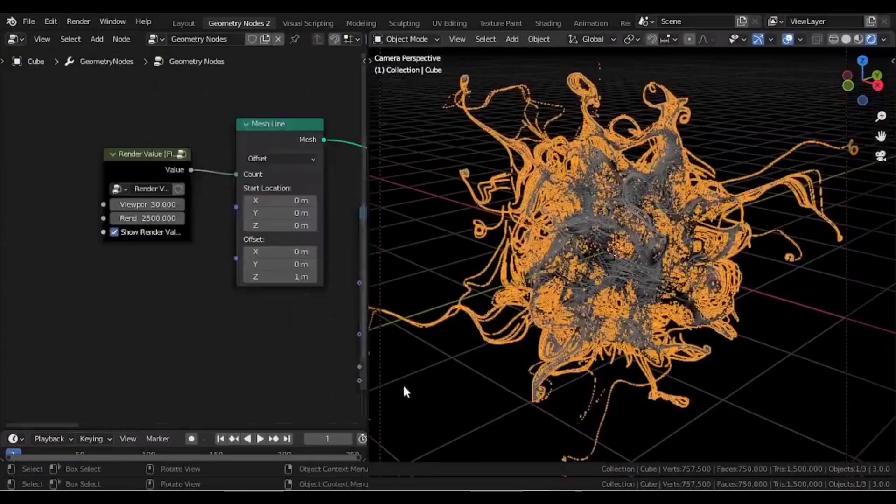
pyautogui.click(407, 390)
pyautogui.scroll(3, 154, 232)
pyautogui.click(154, 278)
pyautogui.doubleClick(187, 250)
pyautogui.write('5000')
pyautogui.press('Return')
pyautogui.moveTo(265, 328); pyautogui.dragTo(175, 287, button='middle')
pyautogui.scroll(-4, 172, 266)
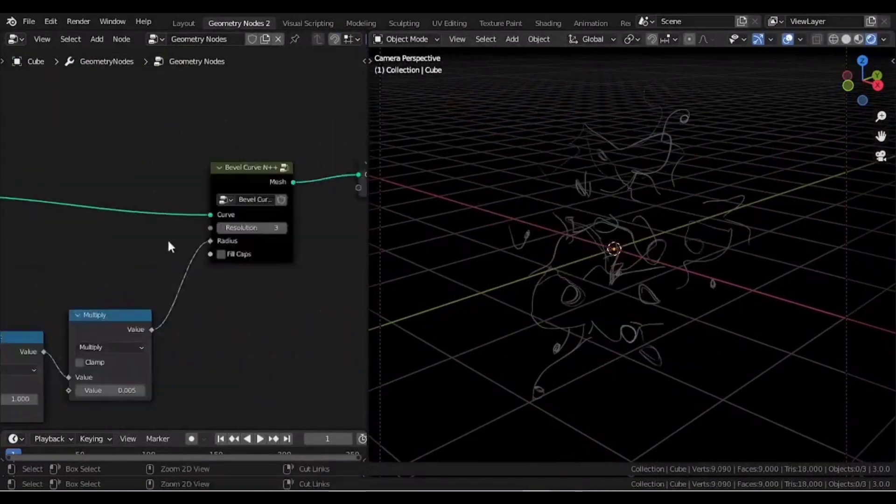
pyautogui.hotkey('ctrl', 's')
# Add a Node++ tracer node with Step 0.030, Linear/Cubic on and Mesh Line Count 1000.
pyautogui.moveTo(168, 246); pyautogui.dragTo(202, 198, button='middle')
pyautogui.click(763, 41)
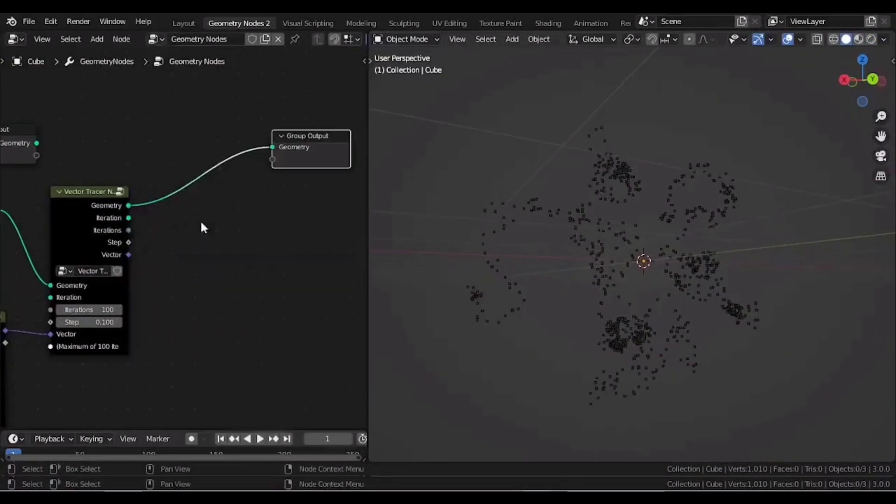
pyautogui.hotkey('shift', 'a')
pyautogui.moveTo(177, 330)
pyautogui.click(190, 372)
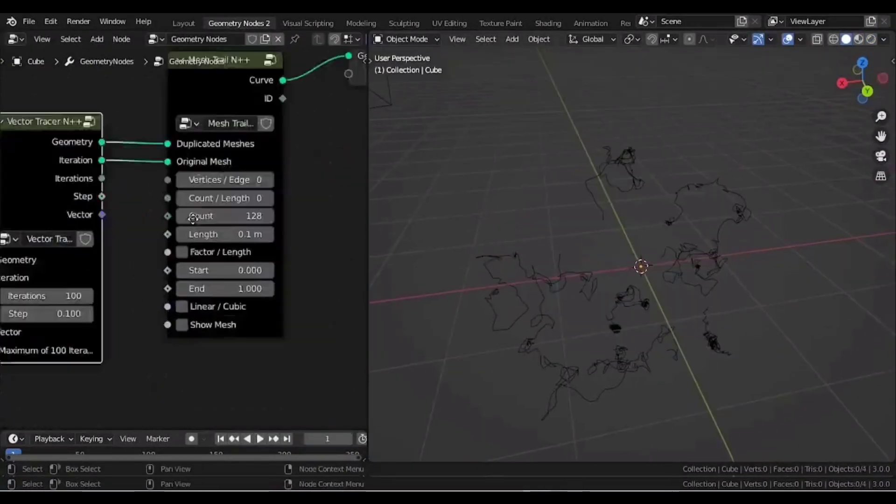
pyautogui.scroll(3, 182, 233)
pyautogui.doubleClick(163, 248)
pyautogui.write('0.05')
pyautogui.press('Return')
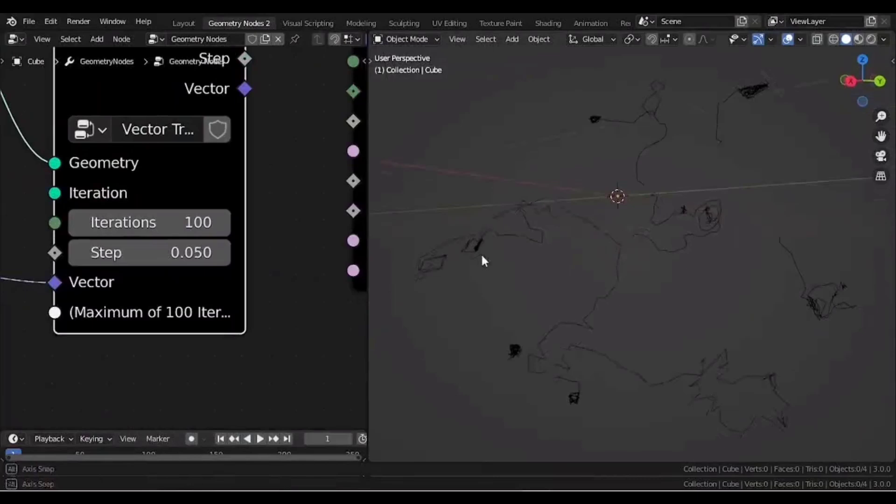
pyautogui.scroll(-2, 234, 338)
pyautogui.moveTo(140, 268); pyautogui.dragTo(116, 268)
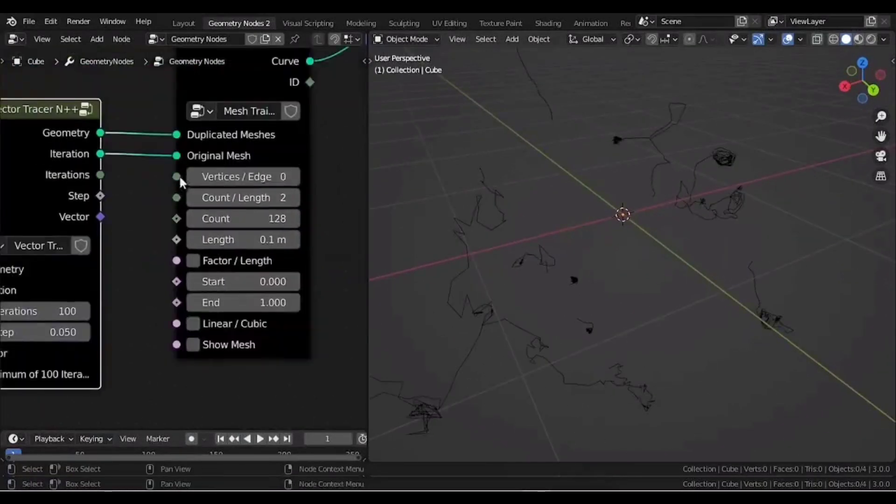
pyautogui.click(192, 322)
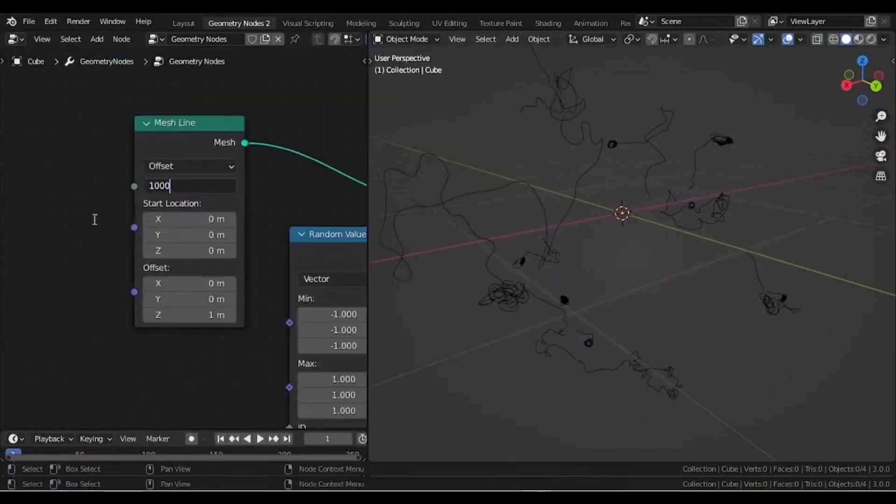
pyautogui.press('Return')
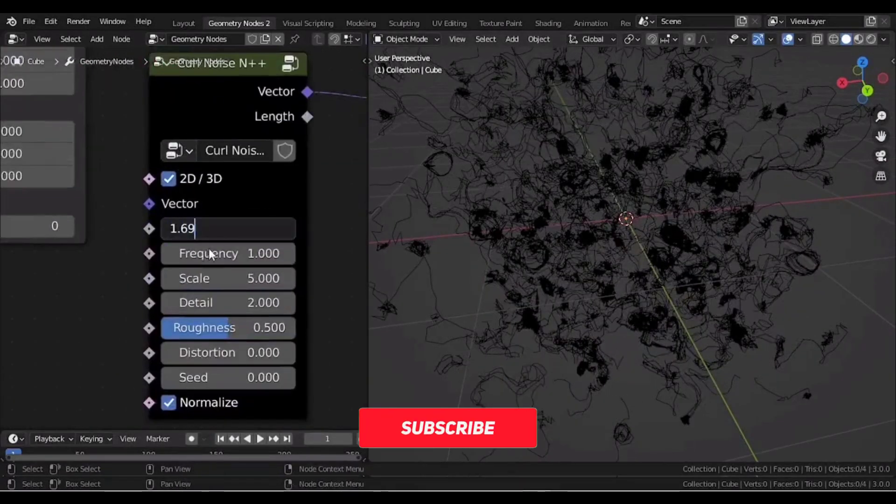
# Set Curl Noise Detail to 0 and Scale to 2, after trying 1 and 1.5.
pyautogui.doubleClick(206, 278)
pyautogui.write('1')
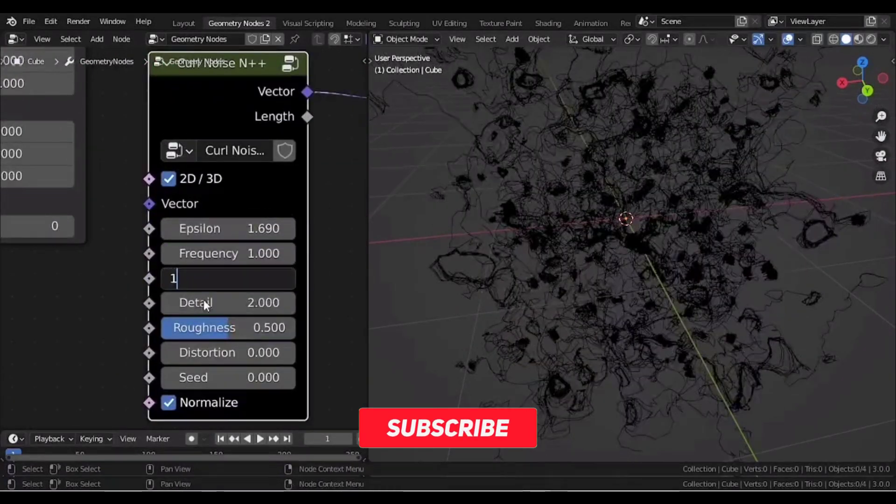
pyautogui.doubleClick(205, 302)
pyautogui.write('0')
pyautogui.doubleClick(205, 328)
pyautogui.write('0')
pyautogui.doubleClick(196, 278)
pyautogui.write('1.5')
pyautogui.press('Return')
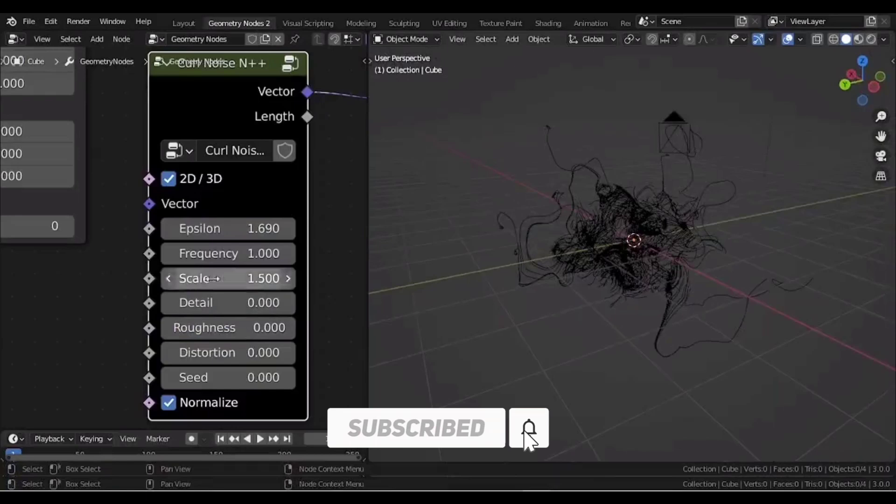
pyautogui.doubleClick(206, 278)
pyautogui.write('2')
pyautogui.press('Return')
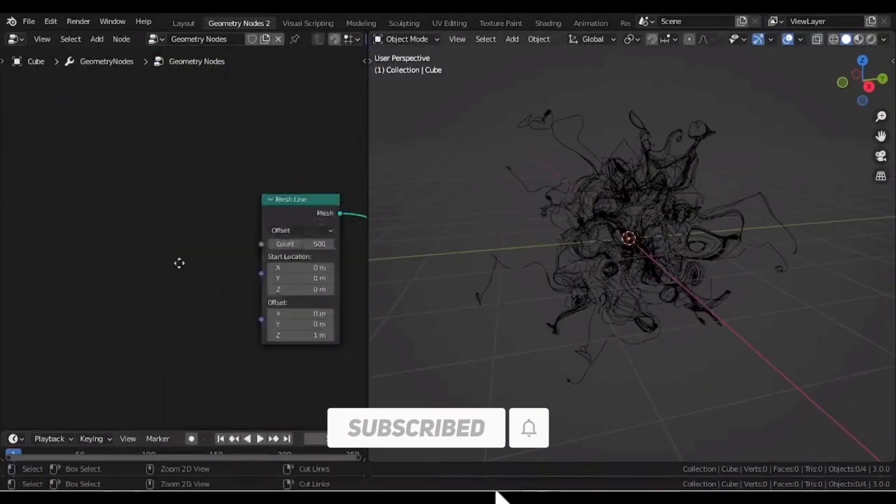
# Add a Node++ Render Value [Float] node and a Bevel Curve N++ node.
pyautogui.hotkey('shift', 'a')
pyautogui.moveTo(99, 330)
pyautogui.moveTo(196, 421)
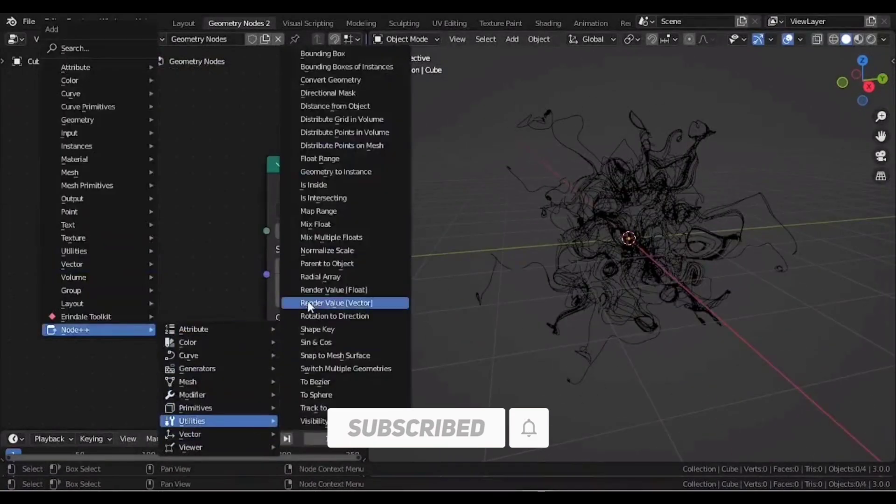
pyautogui.click(334, 290)
pyautogui.scroll(-6, 199, 299)
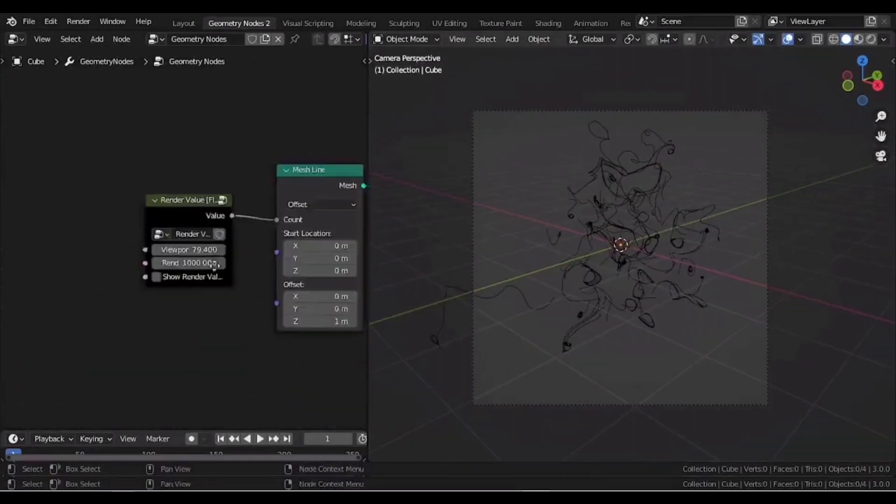
pyautogui.hotkey('shift', 'a')
pyautogui.click(280, 206)
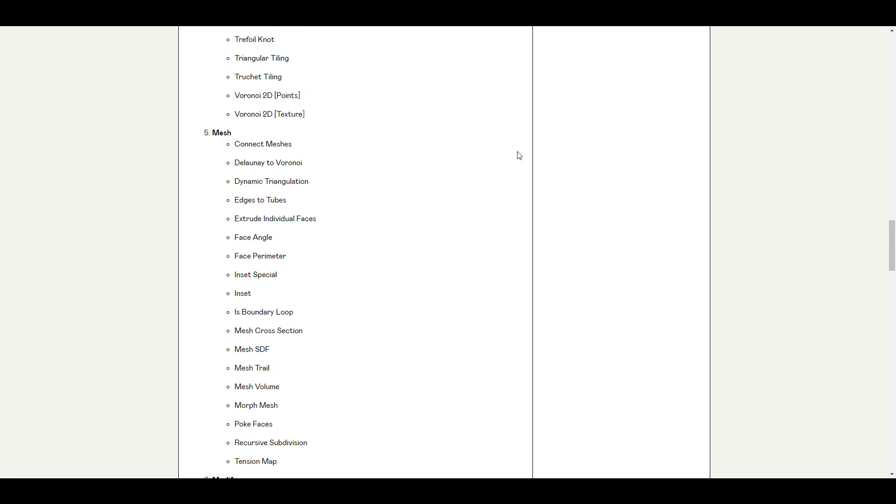
pyautogui.scroll(20, 519, 155)
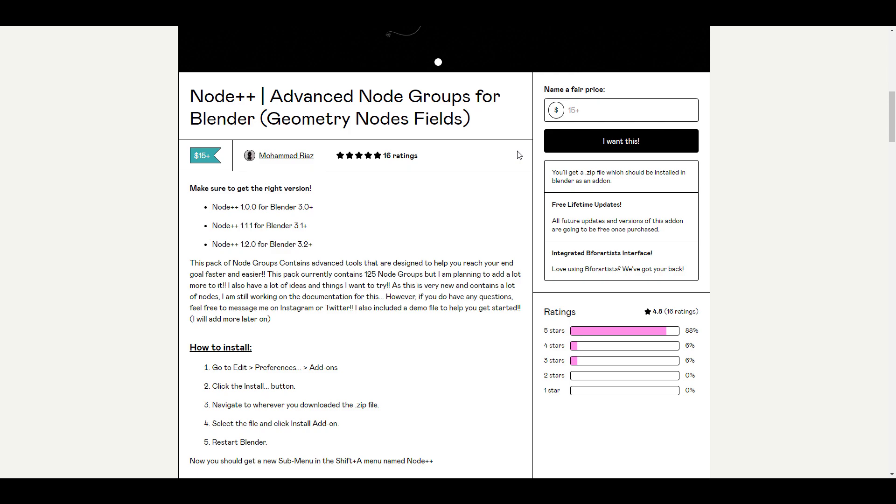
# Scroll up the Gumroad Node++ page, then show the render-time count in Blender's viewport.
pyautogui.scroll(5, 518, 154)
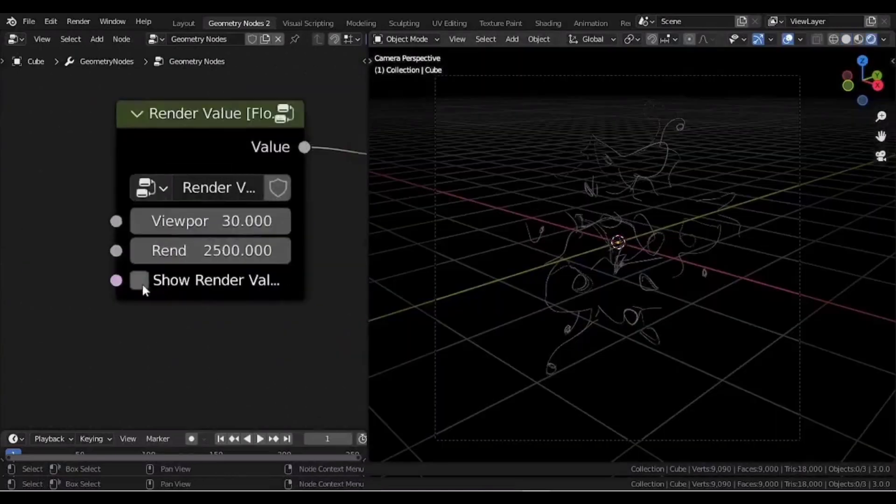
pyautogui.click(140, 283)
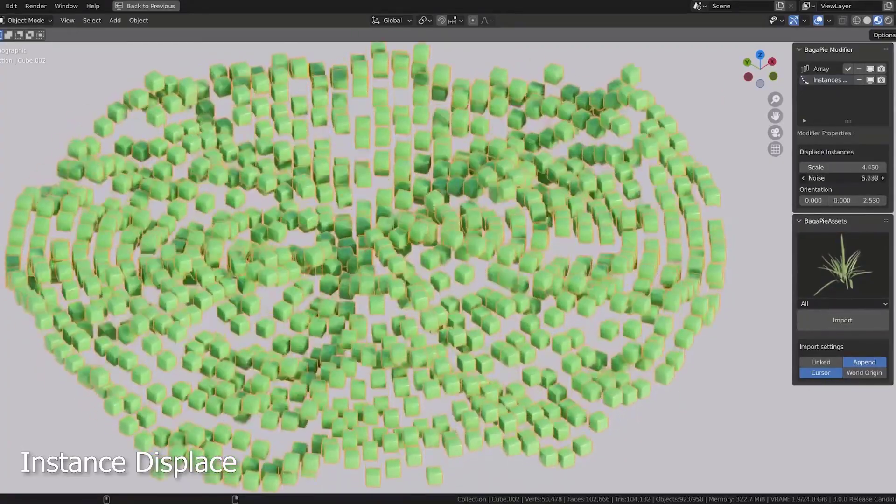
# Adjust a Displace Instances value, then start a Draw Array Assets curve repeating the Rock asset.
pyautogui.click(842, 178)
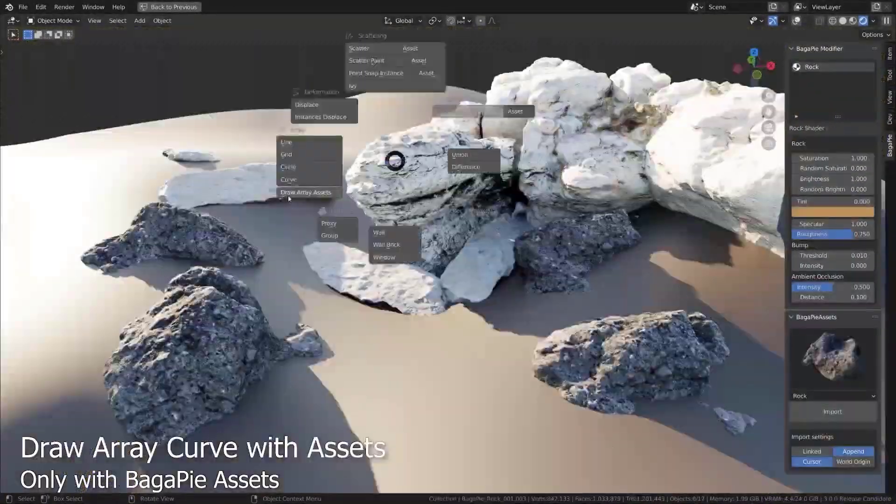
pyautogui.click(288, 195)
pyautogui.click(261, 270)
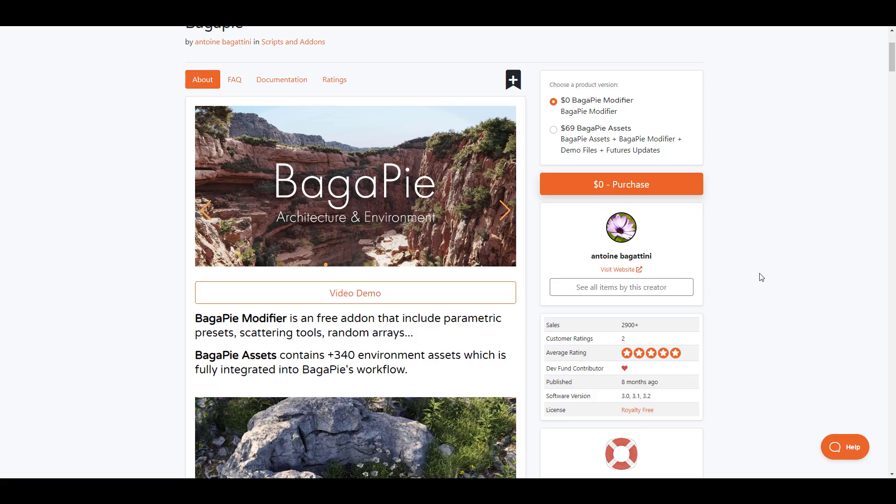
# Scroll the BagaPie page to the 343-asset Assets Library grid, settling slightly higher.
pyautogui.scroll(-15, 744, 256)
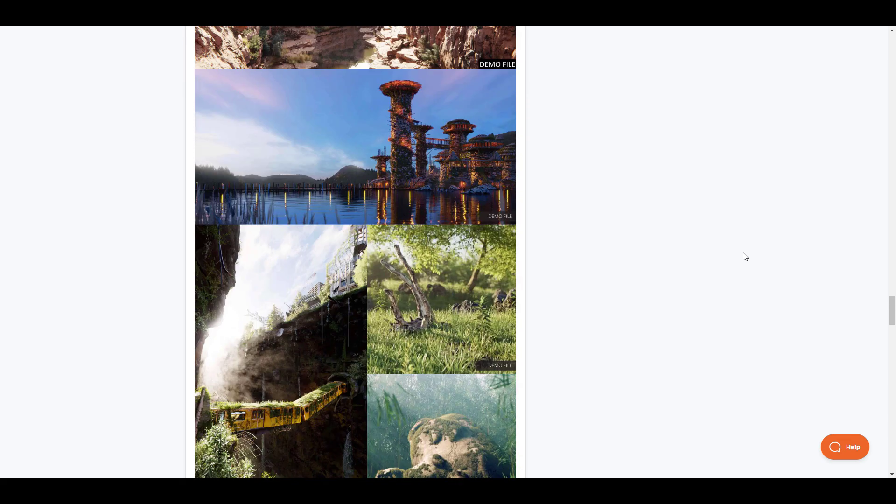
pyautogui.scroll(5, 745, 257)
pyautogui.scroll(8, 745, 257)
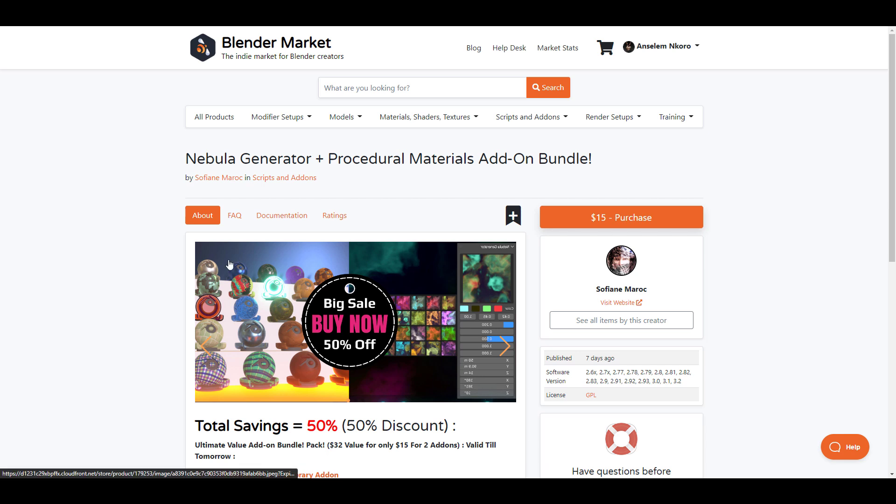
# Browse the creator's full product catalogue, then go back to the Ultimate Value Pack page and forward again.
pyautogui.click(219, 178)
pyautogui.scroll(-5, 259, 218)
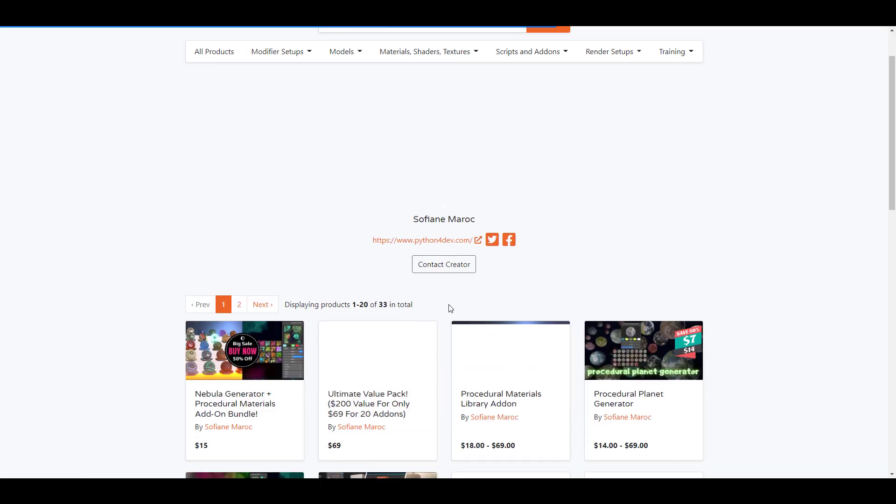
pyautogui.scroll(-3, 384, 322)
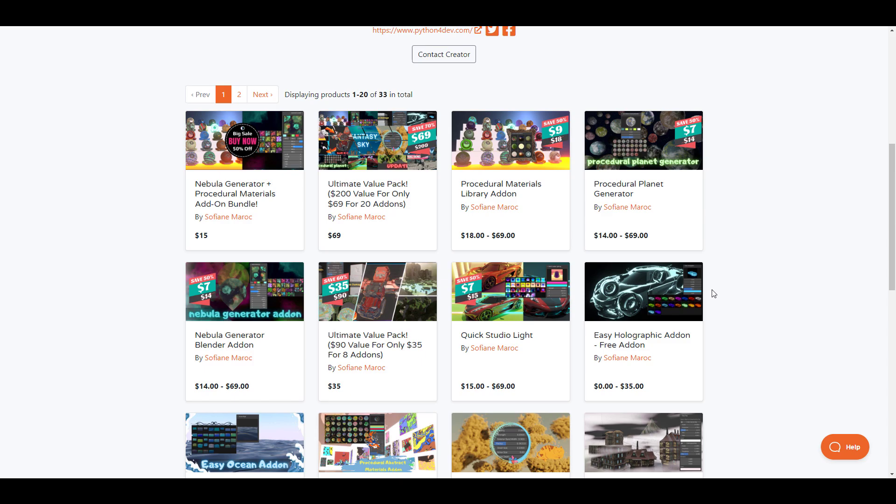
pyautogui.hotkey('alt', 'Left')
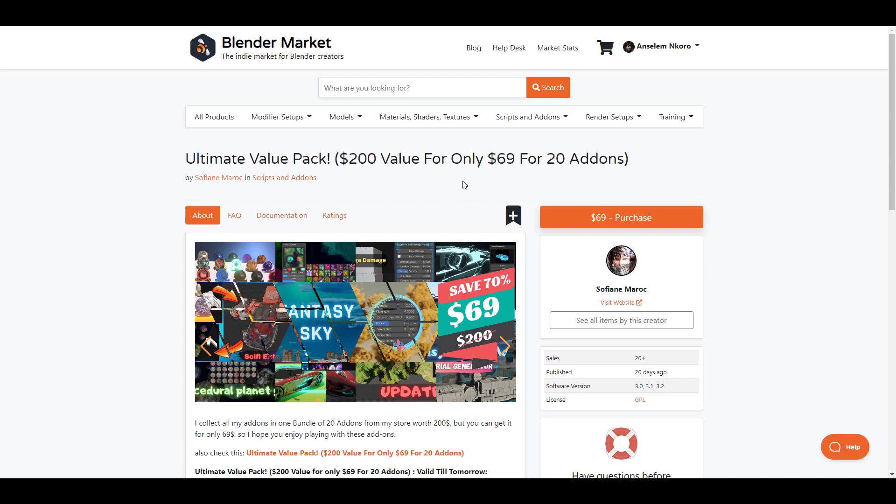
pyautogui.hotkey('alt', 'Right')
# Cycle through all seven Sofa Collection Vol 1 preview images until the cover image returns.
pyautogui.scroll(-7, 327, 233)
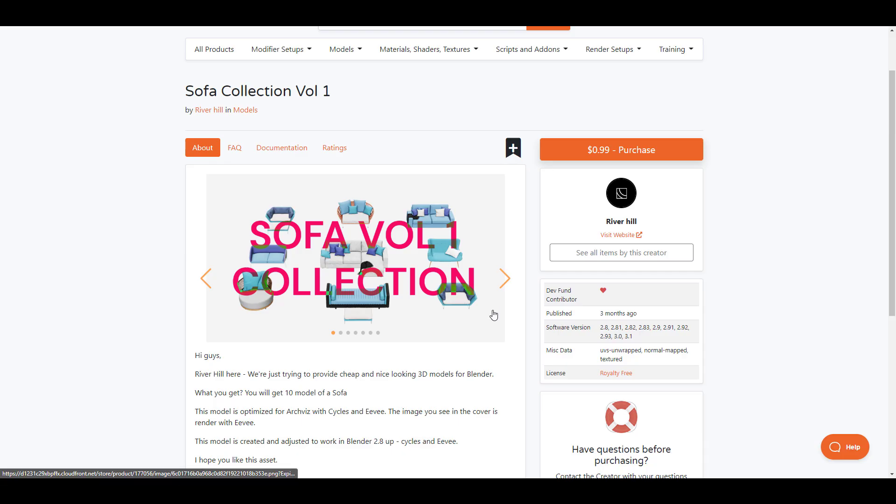
pyautogui.click(505, 280)
pyautogui.click(510, 284)
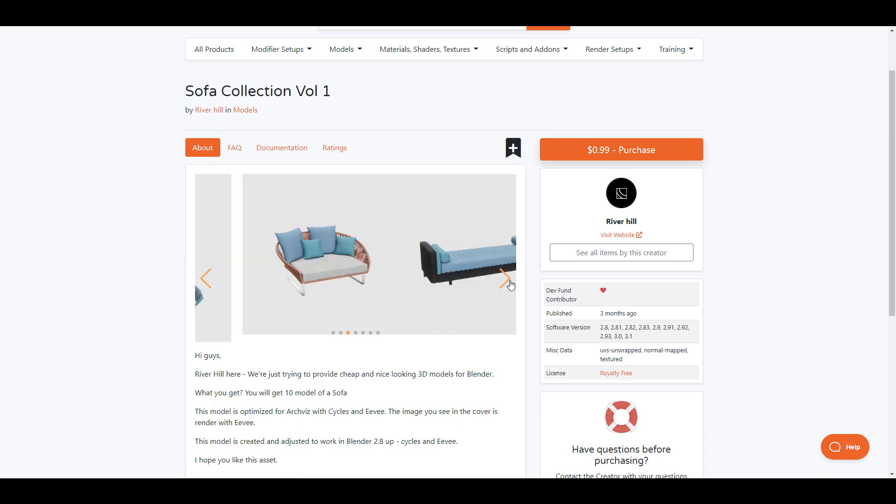
pyautogui.click(510, 285)
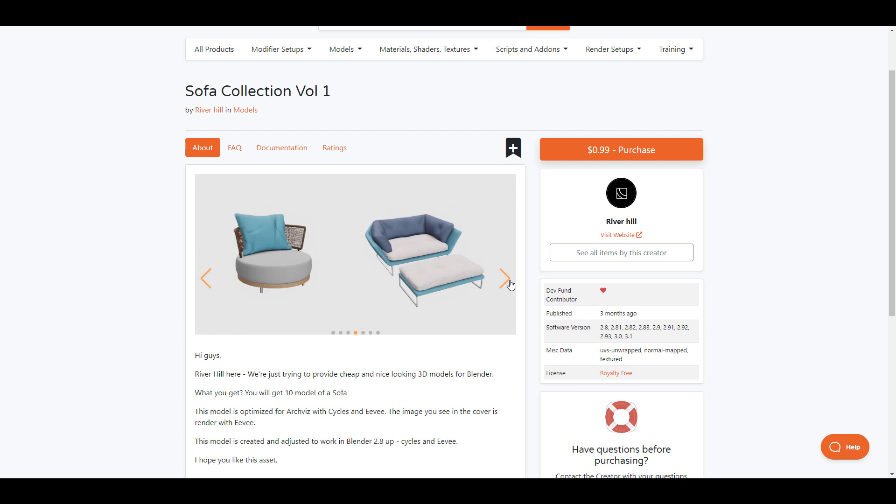
pyautogui.click(510, 285)
pyautogui.click(511, 285)
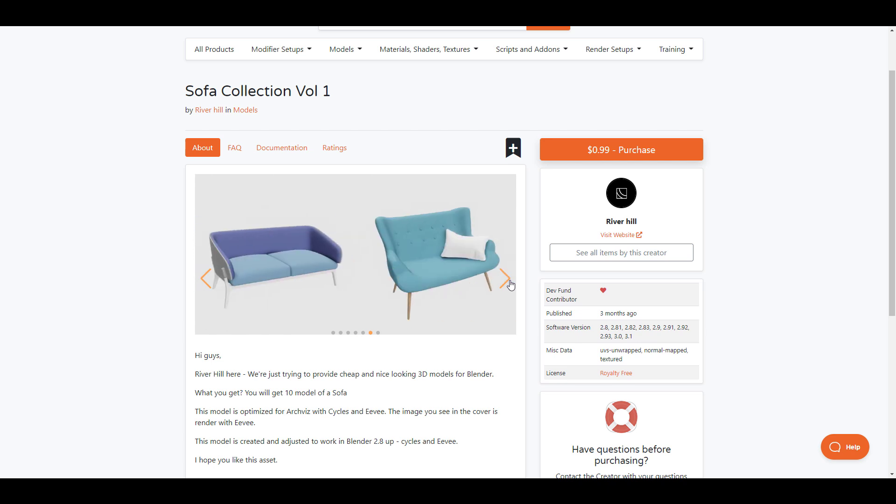
pyautogui.click(510, 285)
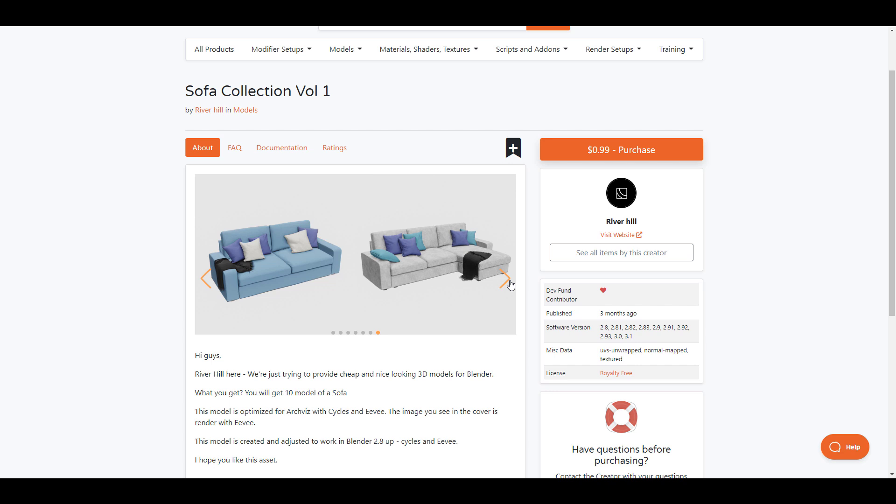
pyautogui.click(510, 285)
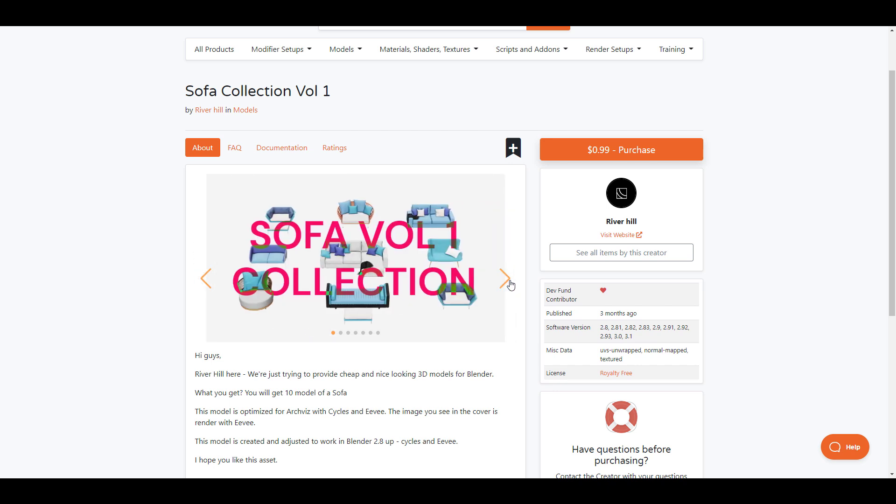
pyautogui.scroll(-6, 506, 299)
pyautogui.scroll(8, 507, 304)
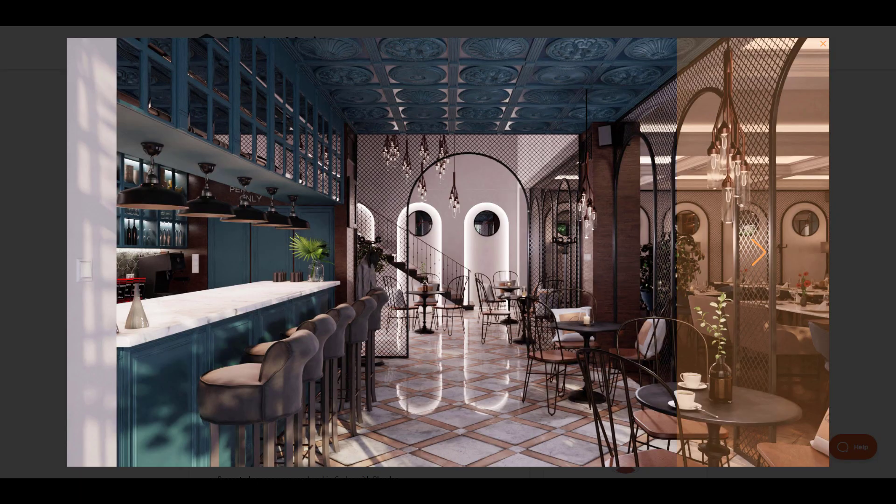
# Close the enlarged café interior render.
pyautogui.press('Escape')
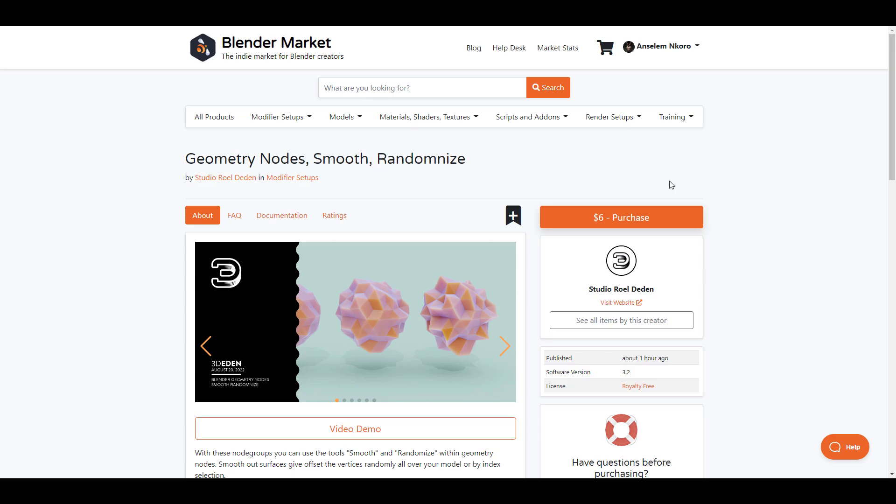
# Adjust the Randomize node's noise field values so the cube changes shape.
pyautogui.scroll(-2, 671, 185)
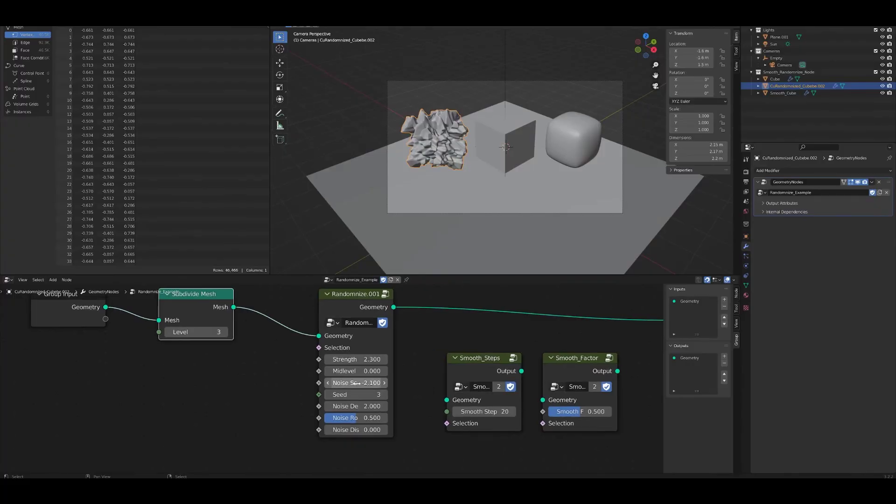
pyautogui.moveTo(357, 383); pyautogui.dragTo(348, 415)
pyautogui.keyDown('shift'); pyautogui.scroll(-1, 364, 388); pyautogui.keyUp('shift')
# Reset Noise Distortion to 0, select Smooth_Cube and compare Smooth Factor 0 against the smoothed cube.
pyautogui.hotkey('ctrl', 'z')
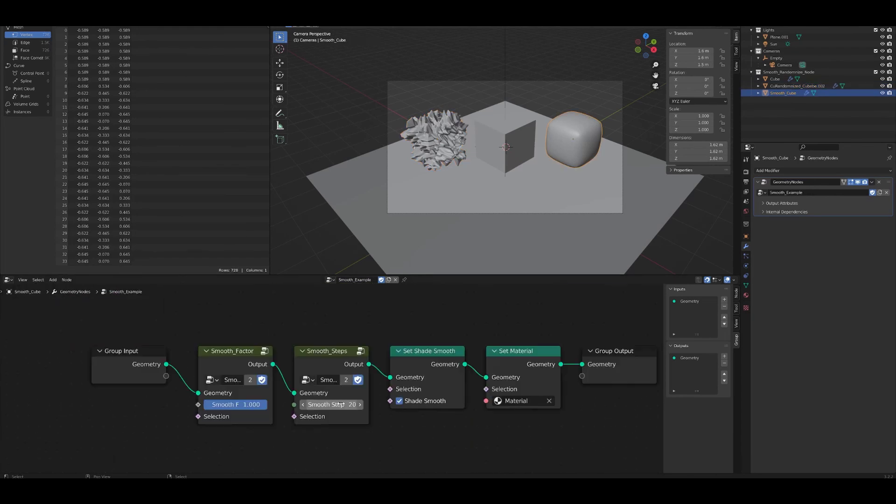
pyautogui.moveTo(245, 364); pyautogui.dragTo(341, 332, button='middle')
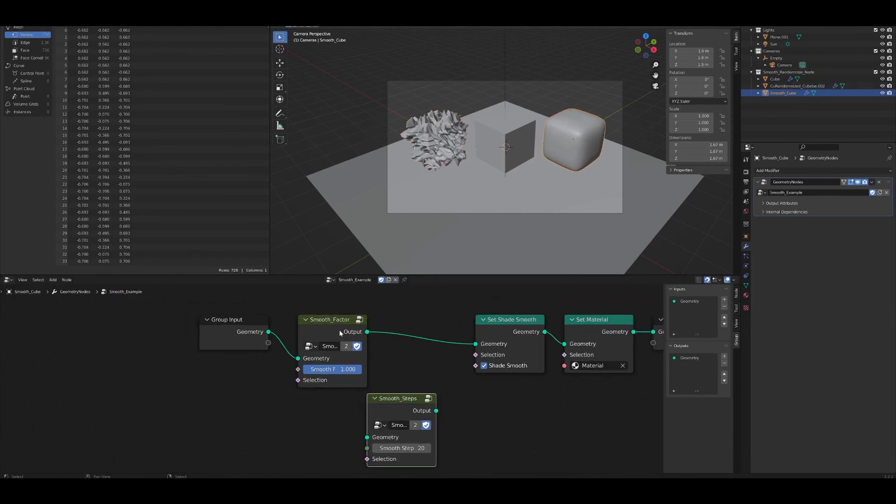
pyautogui.moveTo(348, 369); pyautogui.dragTo(304, 369)
pyautogui.hotkey('ctrl', 'z')
pyautogui.hotkey('ctrl', 'shift', 'z')
pyautogui.hotkey('ctrl', 'z')
pyautogui.hotkey('ctrl', 'shift', 'z')
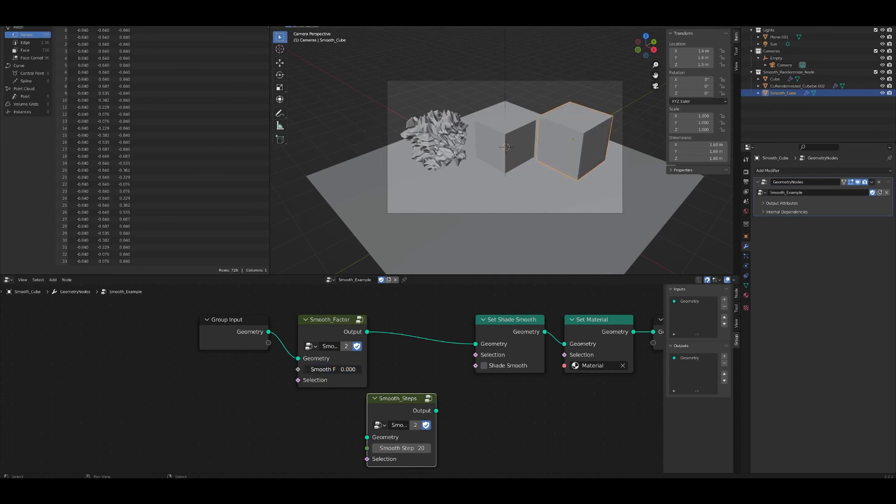
pyautogui.hotkey('ctrl', 'z')
pyautogui.hotkey('ctrl', 'z')
pyautogui.hotkey('ctrl', 'z')
pyautogui.hotkey('ctrl', 'z')
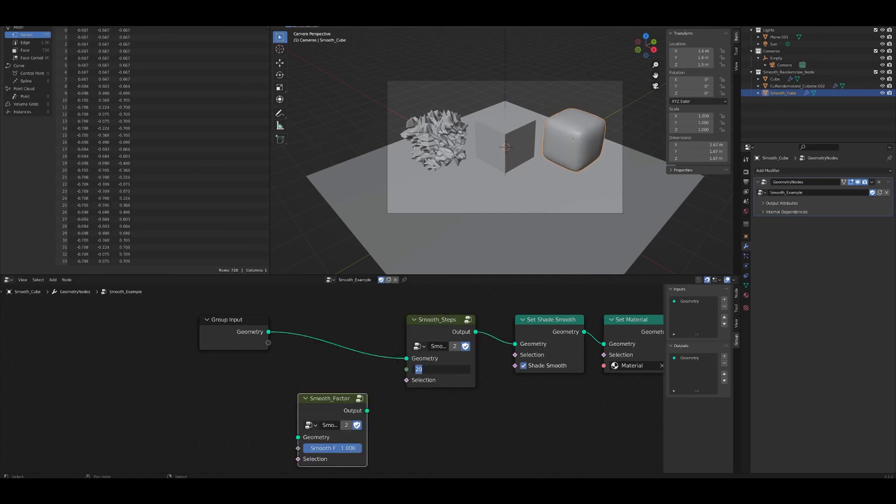
# Raise Smooth Steps to 20, chain three Smooth_Steps nodes, then draw S-shaped stitch curves on the ball.
pyautogui.moveTo(438, 369); pyautogui.dragTo(470, 369)
pyautogui.moveTo(427, 320); pyautogui.dragTo(331, 312)
pyautogui.hotkey('shift', 'd')
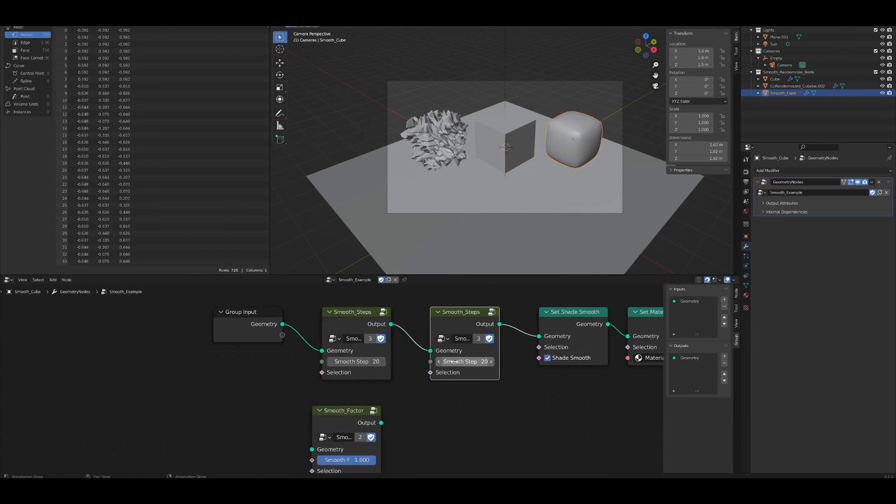
pyautogui.click(460, 314)
pyautogui.press('Home')
pyautogui.hotkey('shift', 'd')
pyautogui.click(391, 332)
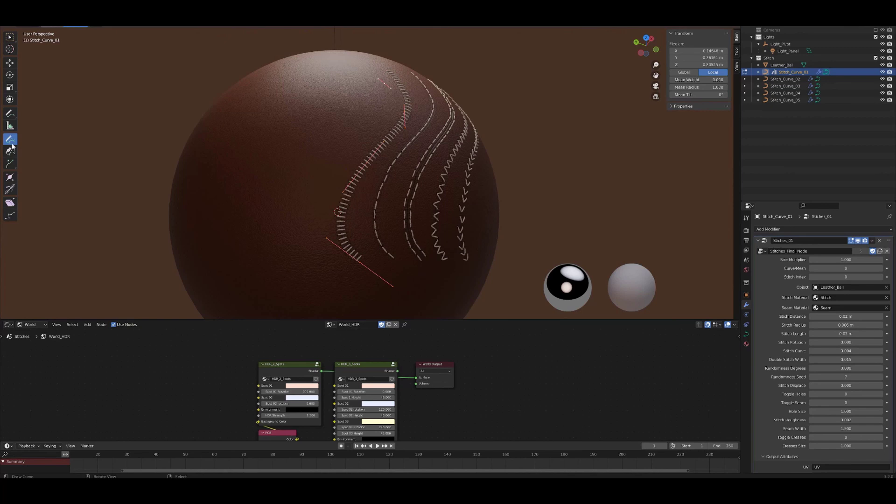
pyautogui.moveTo(373, 173); pyautogui.dragTo(316, 139, button='middle')
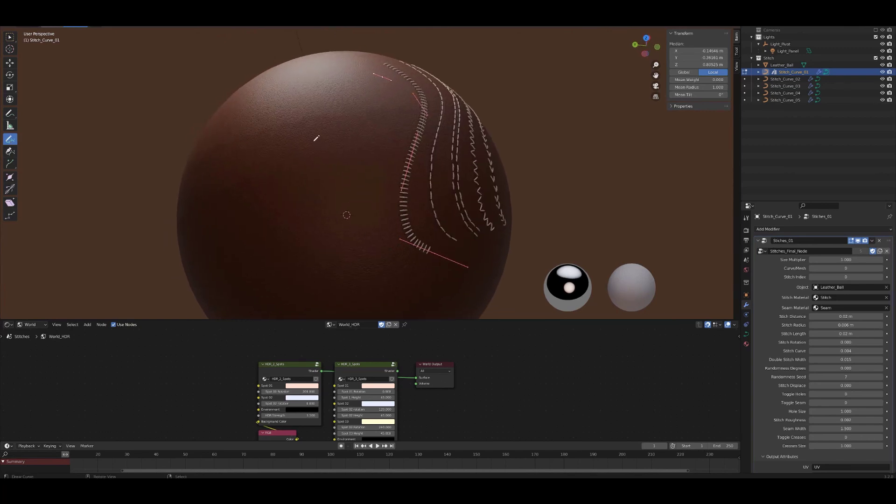
pyautogui.moveTo(316, 138); pyautogui.dragTo(261, 236)
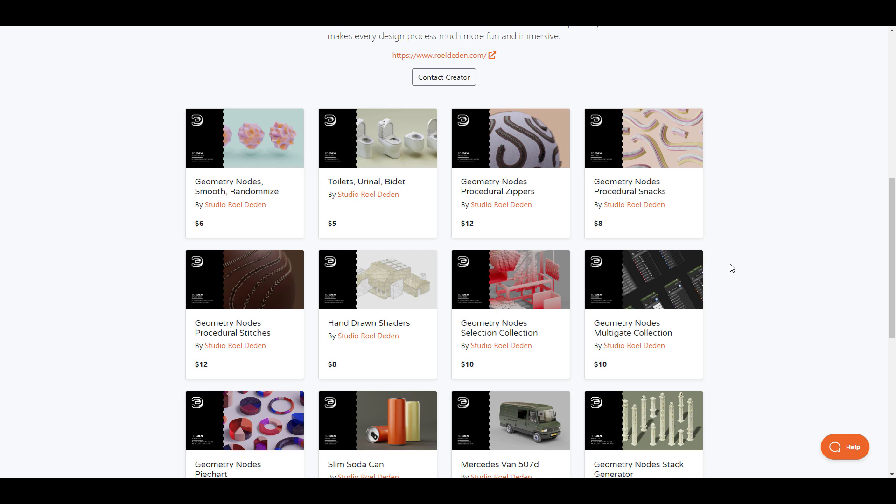
pyautogui.scroll(-3, 731, 267)
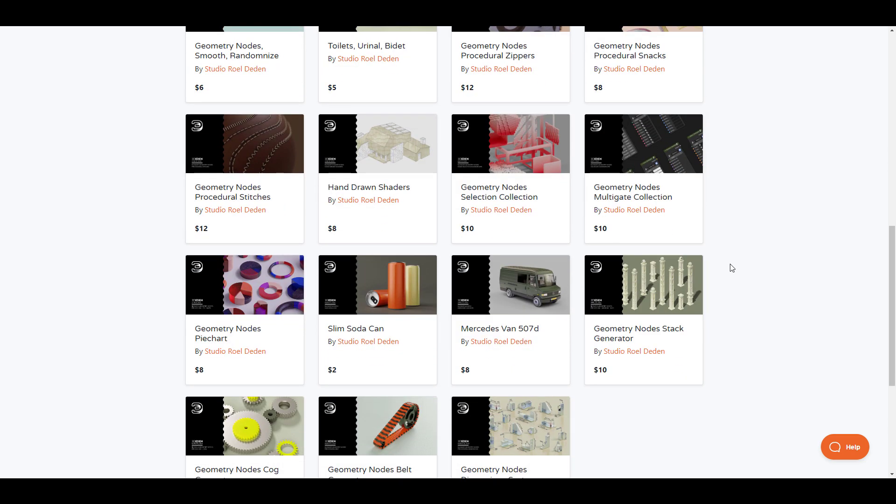
pyautogui.scroll(5, 376, 252)
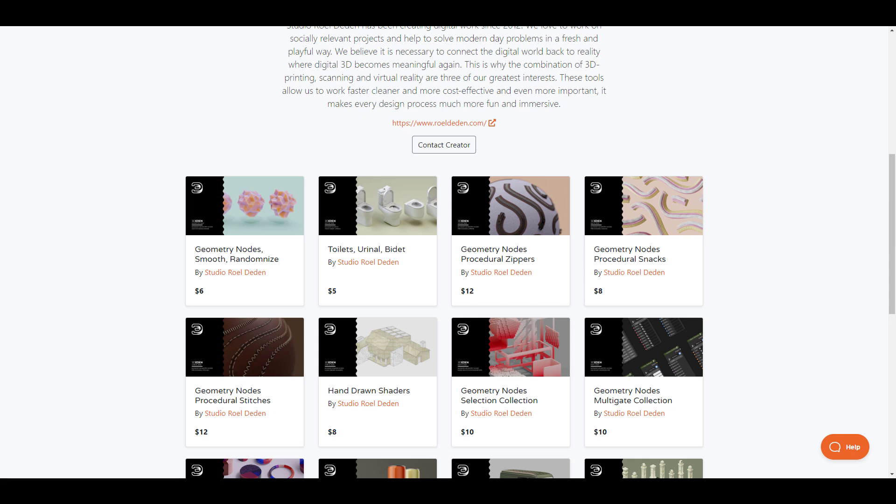
# Autoscroll down through the Sanctus Library procedural material showcase.
pyautogui.middleClick(763, 243)
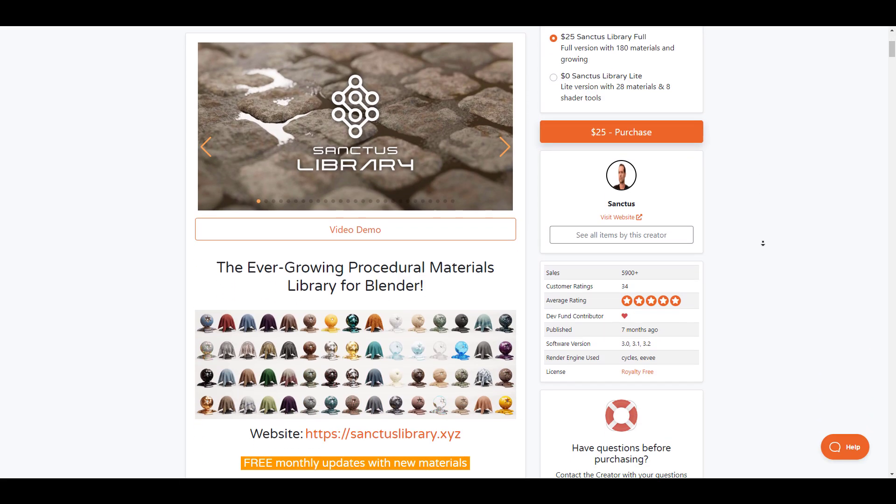